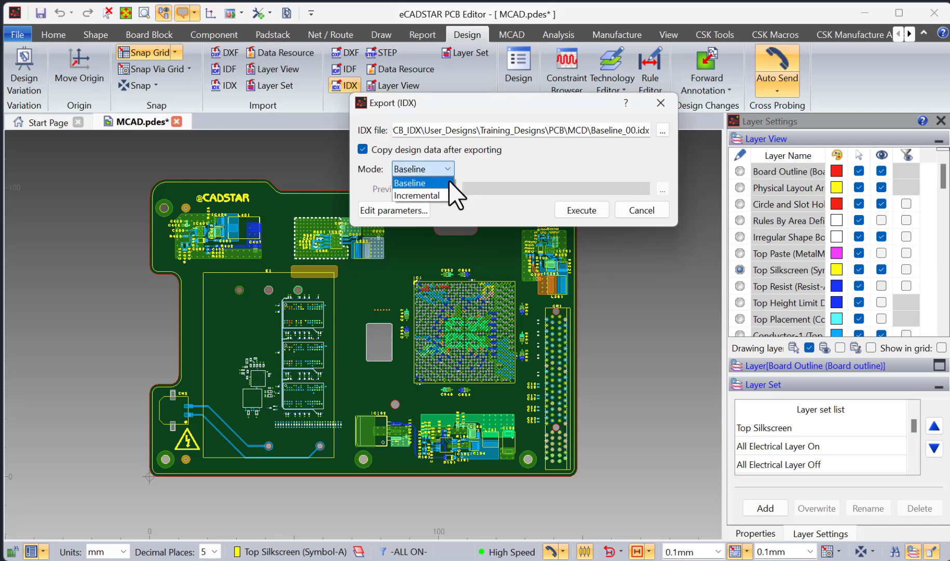
- Set the IDX export mode to Baseline and the IDX version to EDMD 3.0
left_click(446, 182)
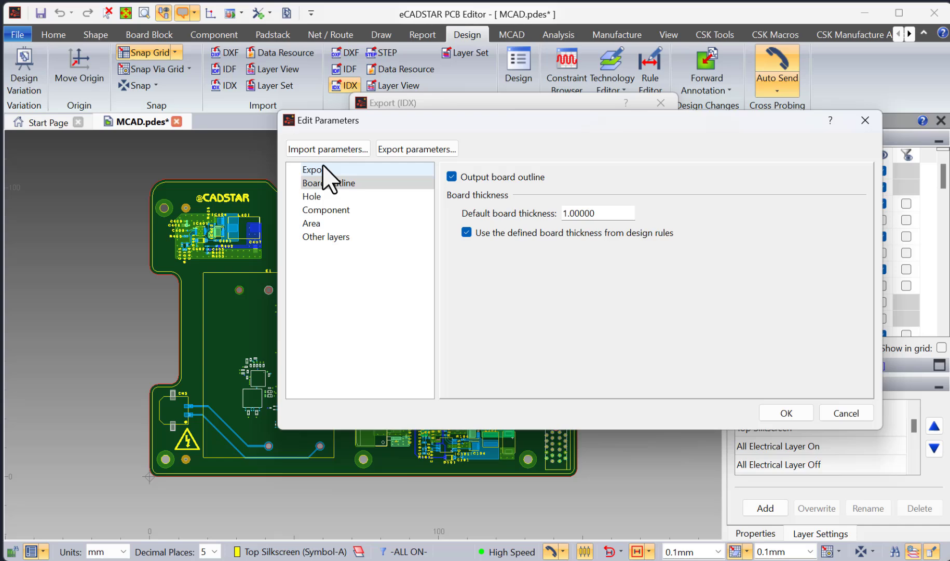
left_click(323, 166)
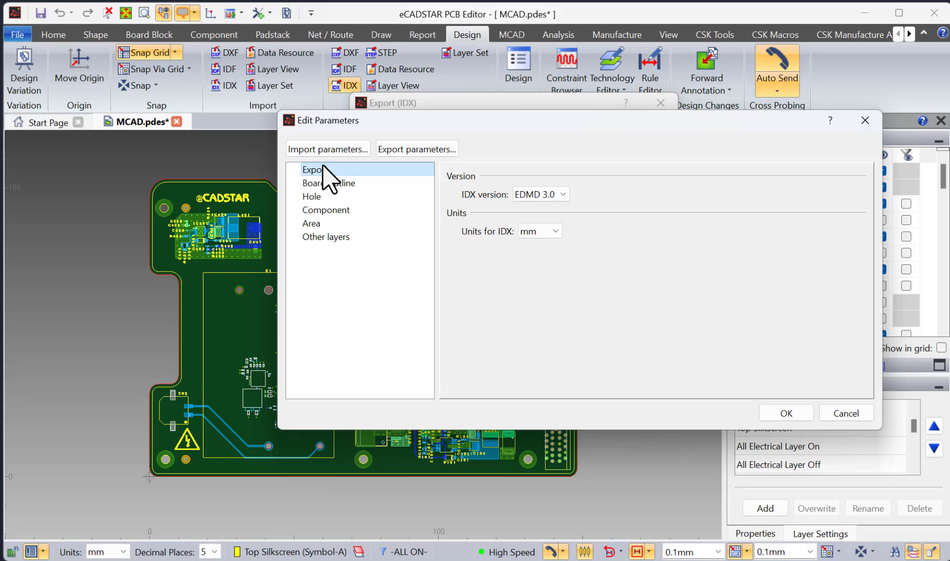
left_click(559, 193)
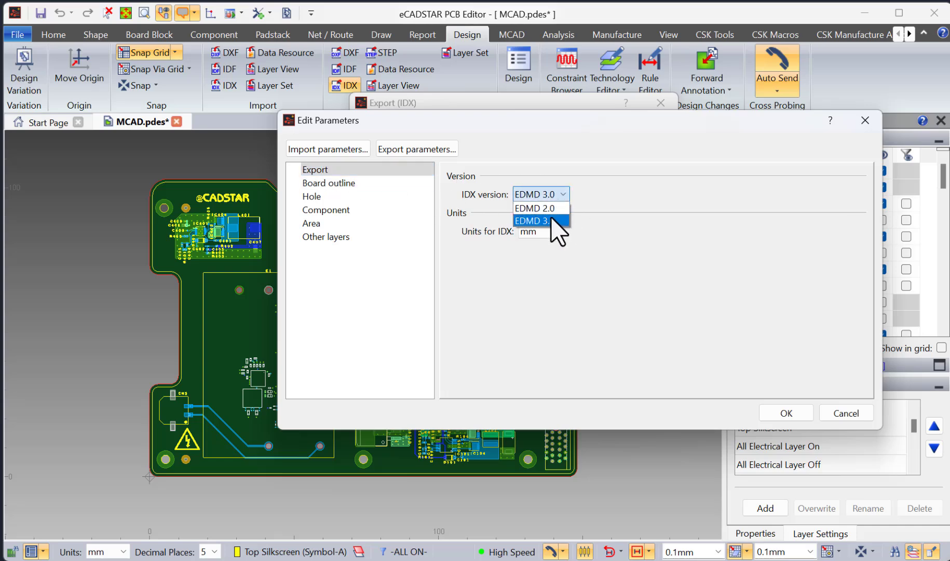
left_click(558, 231)
- Review the board outline, hole, component and area export parameters, including the layers selectable for area output
left_click(351, 185)
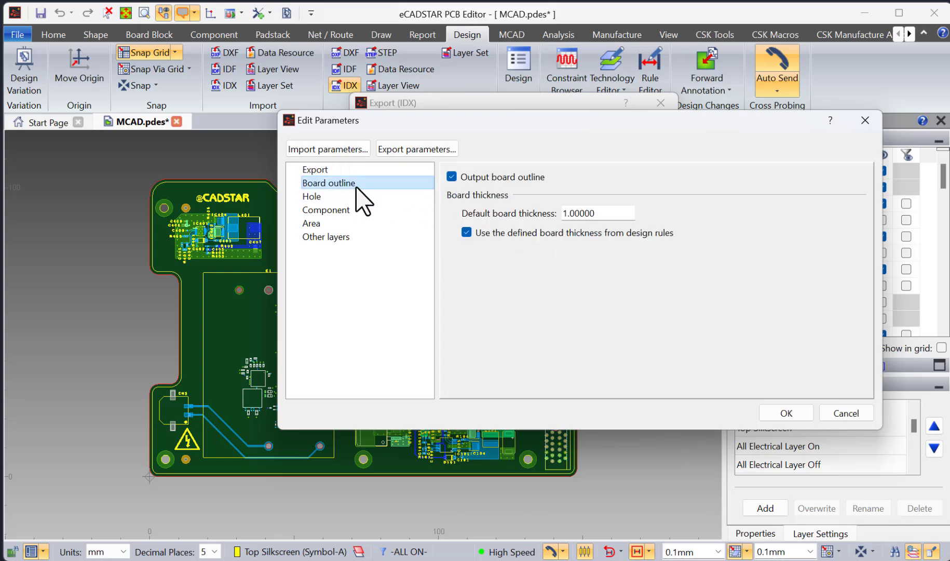
left_click(341, 196)
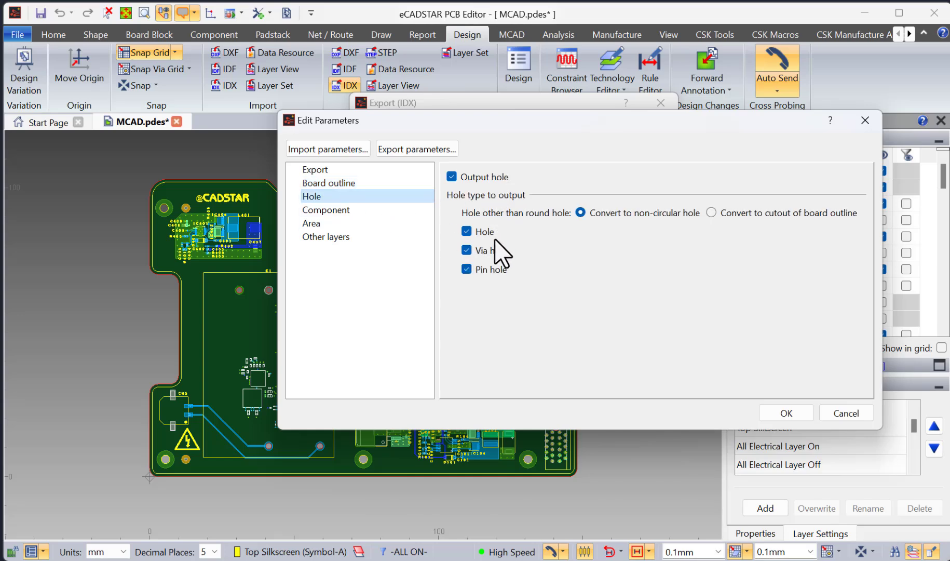
left_click(337, 209)
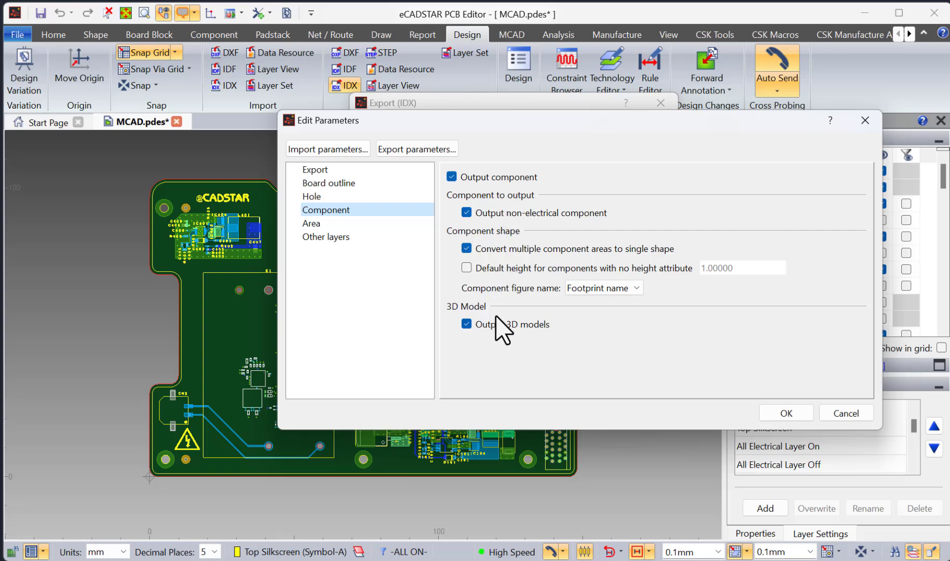
left_click(333, 224)
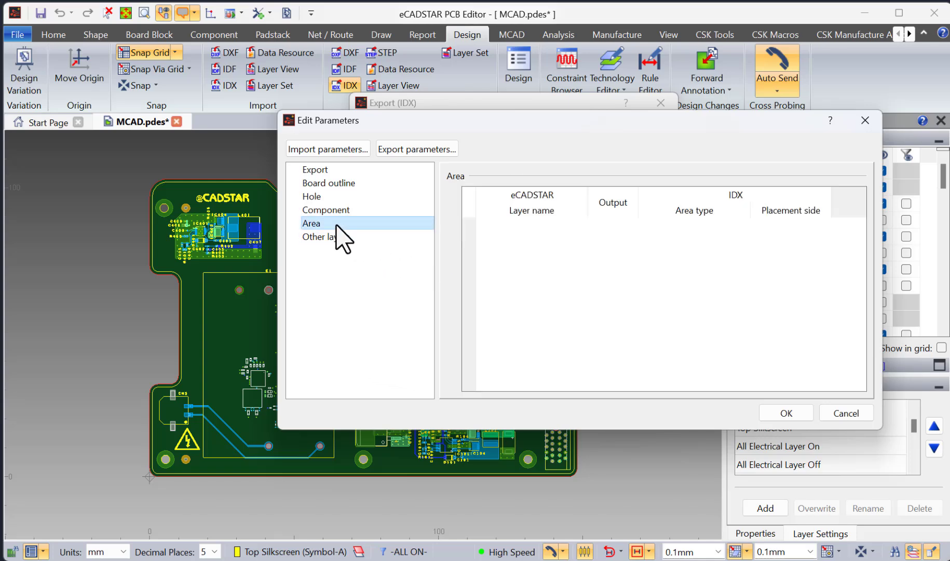
right_click(537, 240)
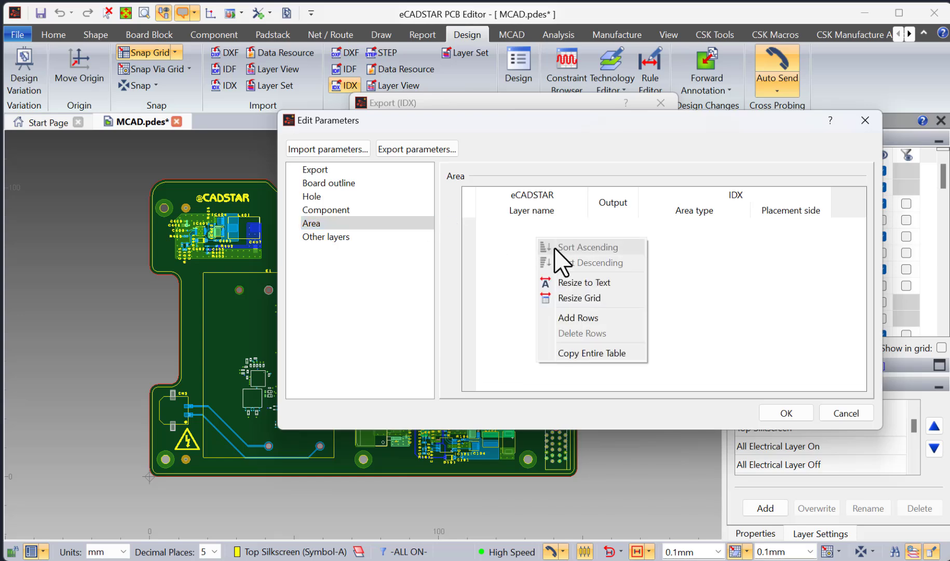
left_click(594, 320)
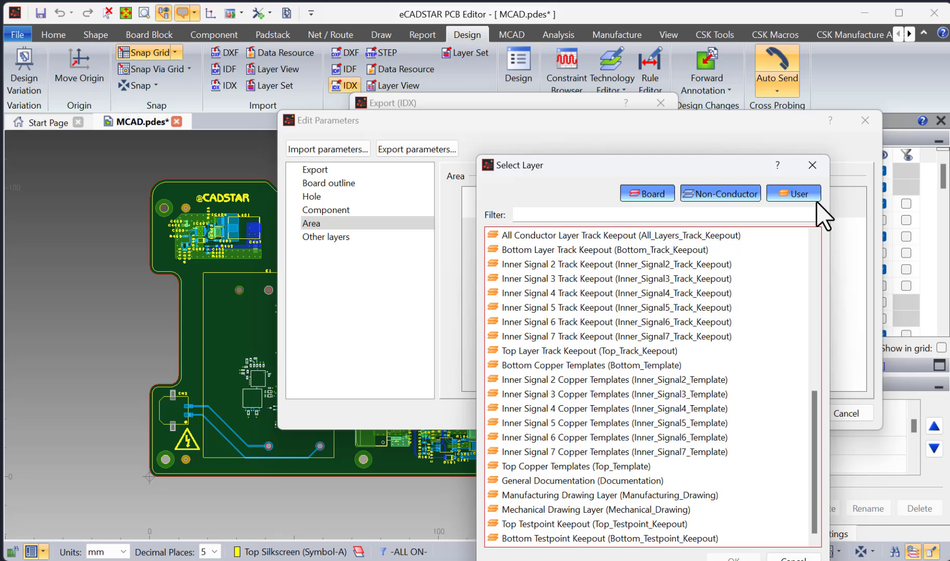
left_click(812, 165)
- Add the conductor layers Conductor-1 and Conductor-8 to the other layers output in the IDX export
left_click(326, 237)
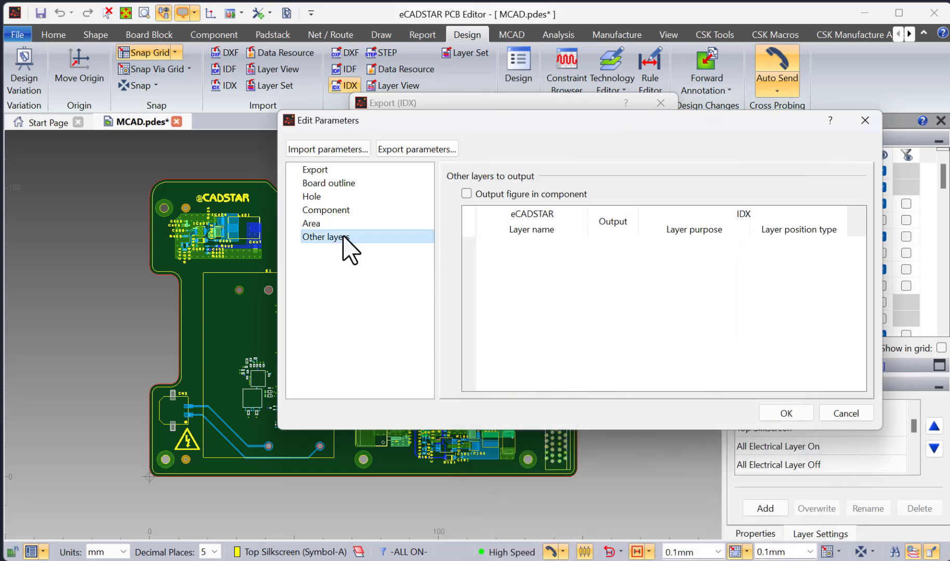
right_click(554, 232)
left_click(623, 311)
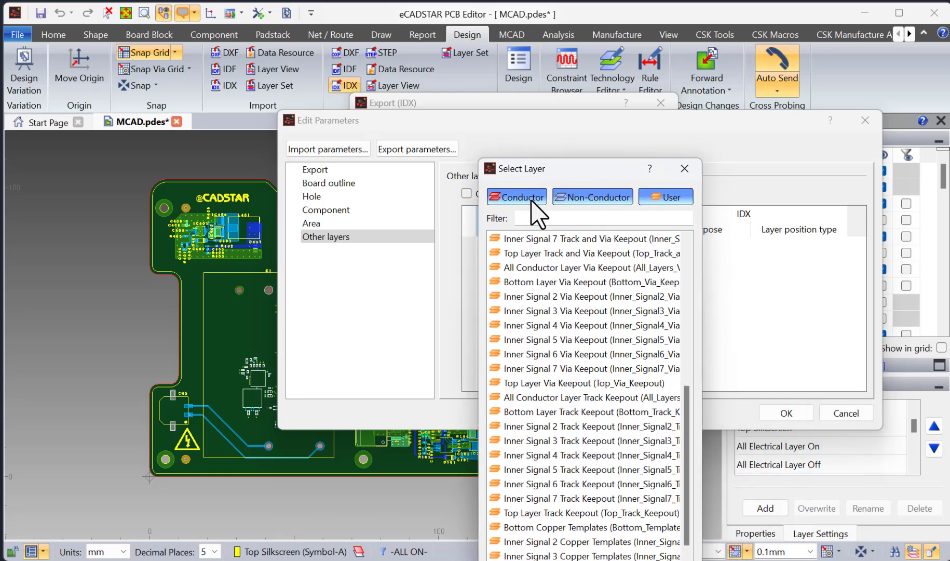
left_click(576, 197)
left_click(662, 197)
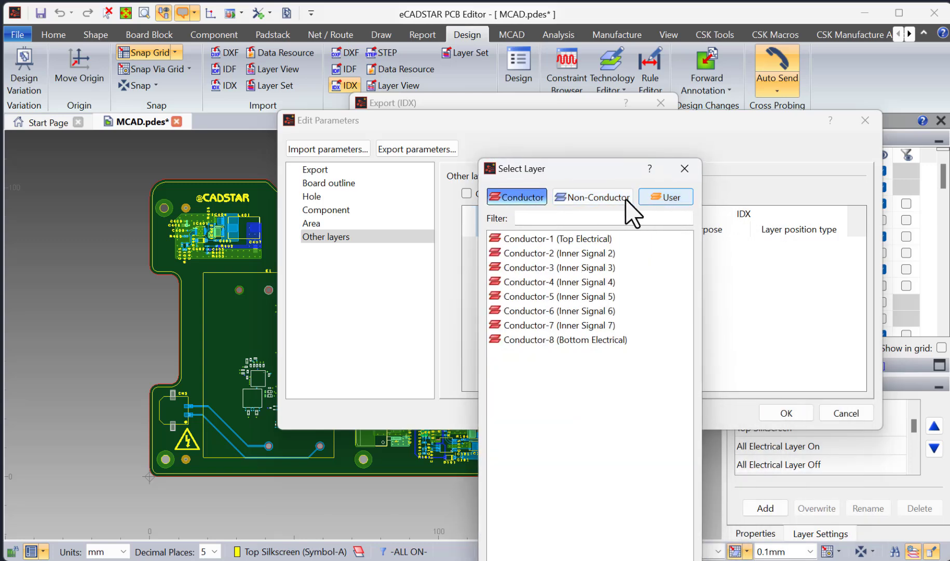
left_click(528, 238)
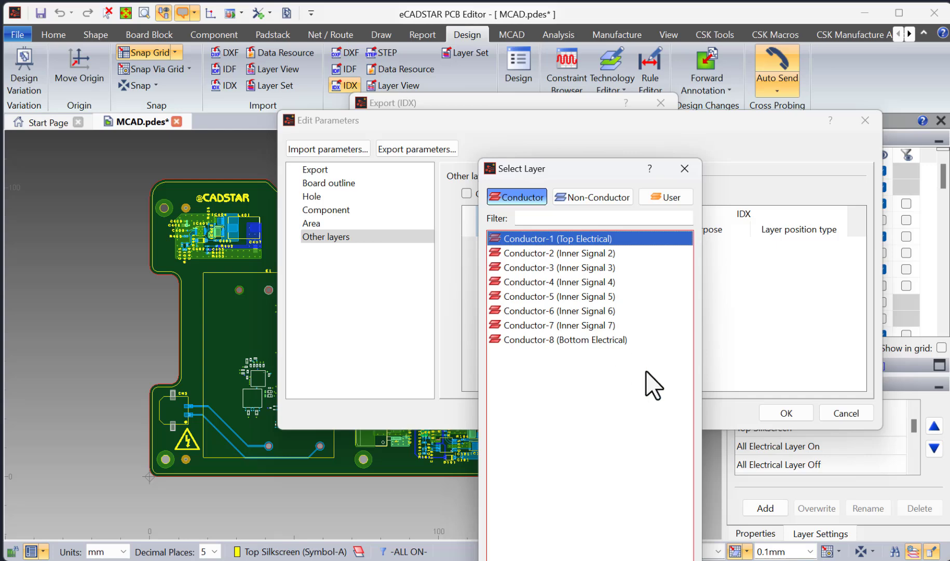
left_click(684, 513)
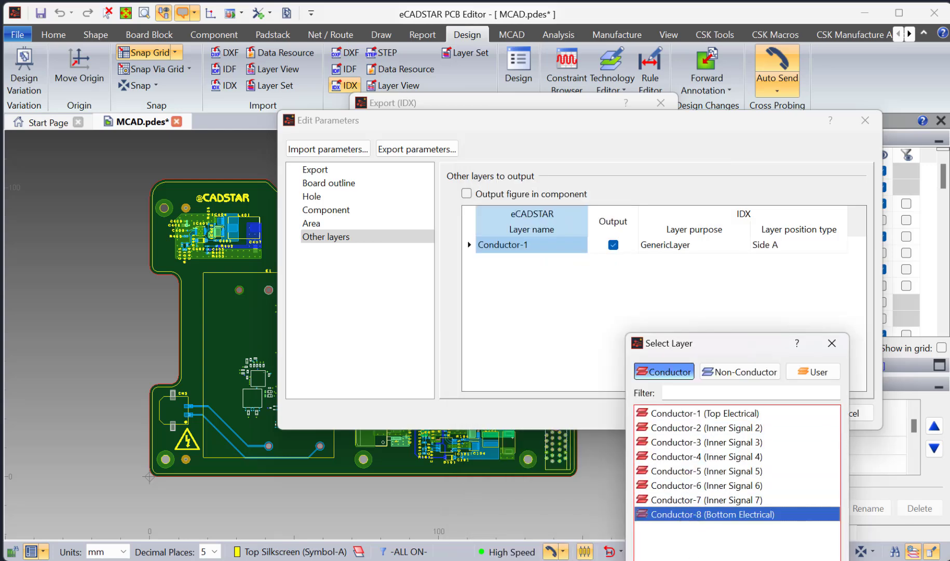
key("Return")
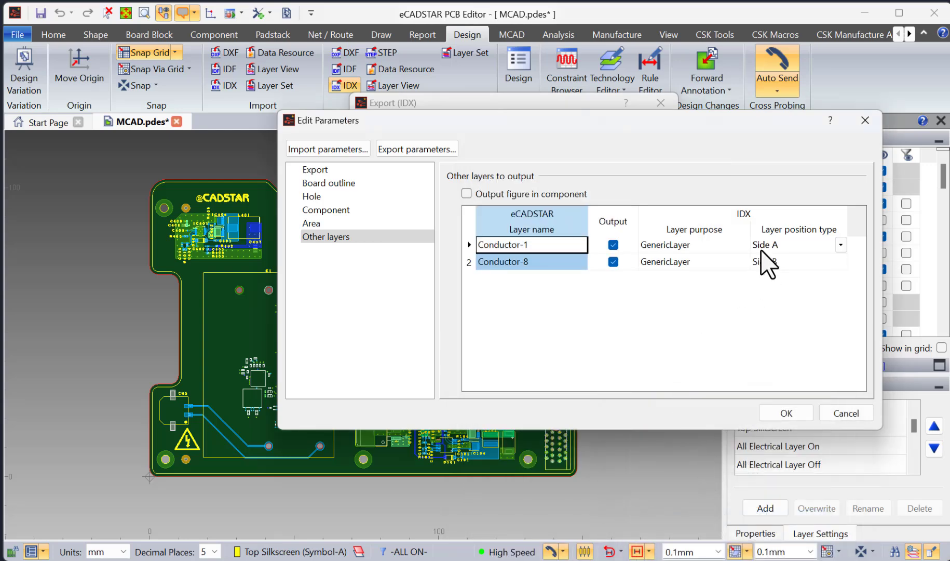
- Check the layer purpose choices for Conductor-1 in the other layers output table
left_click(730, 243)
left_click(743, 244)
left_click(744, 256)
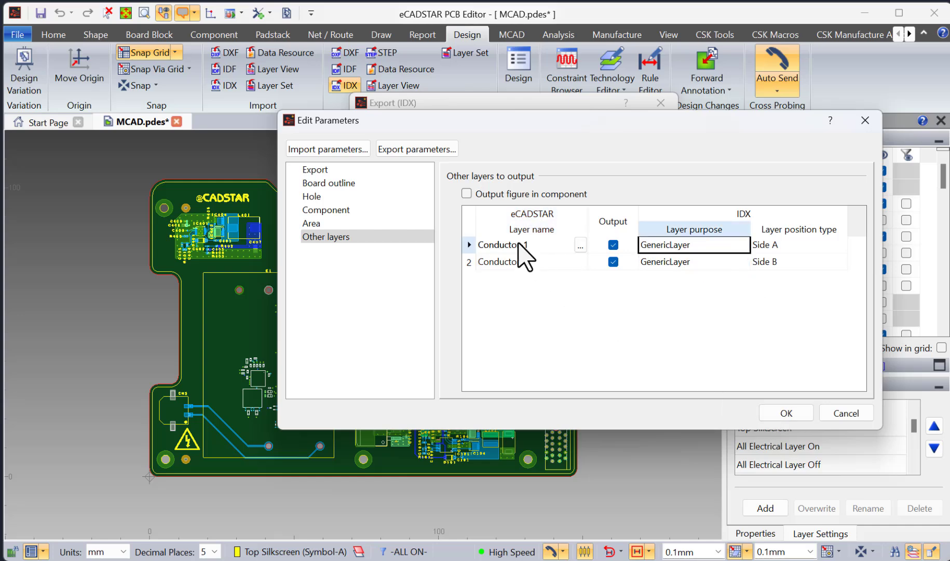
- Save the IDX export parameters as IDX_Export_V00.xml in the IDX_Setting folder
left_click(424, 149)
left_click(395, 251)
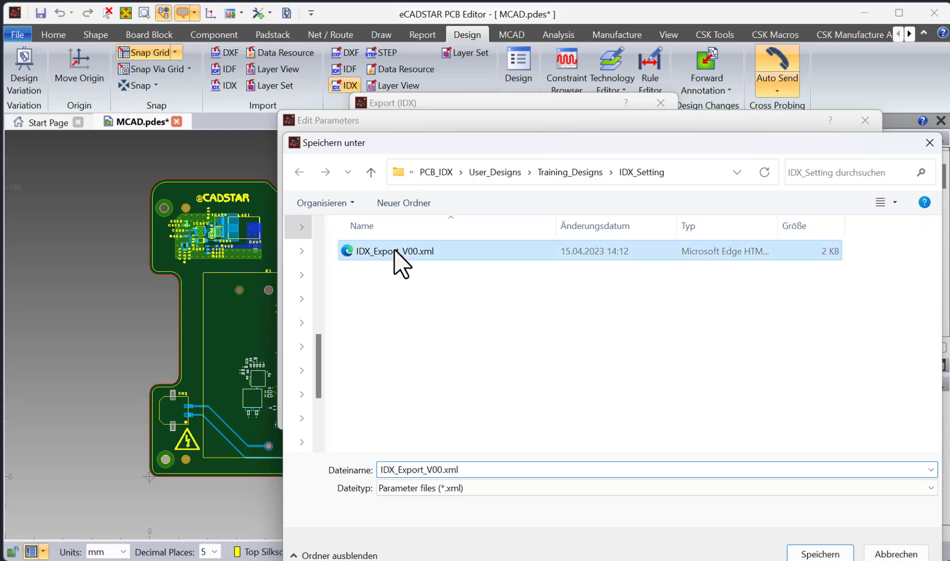
left_click(796, 550)
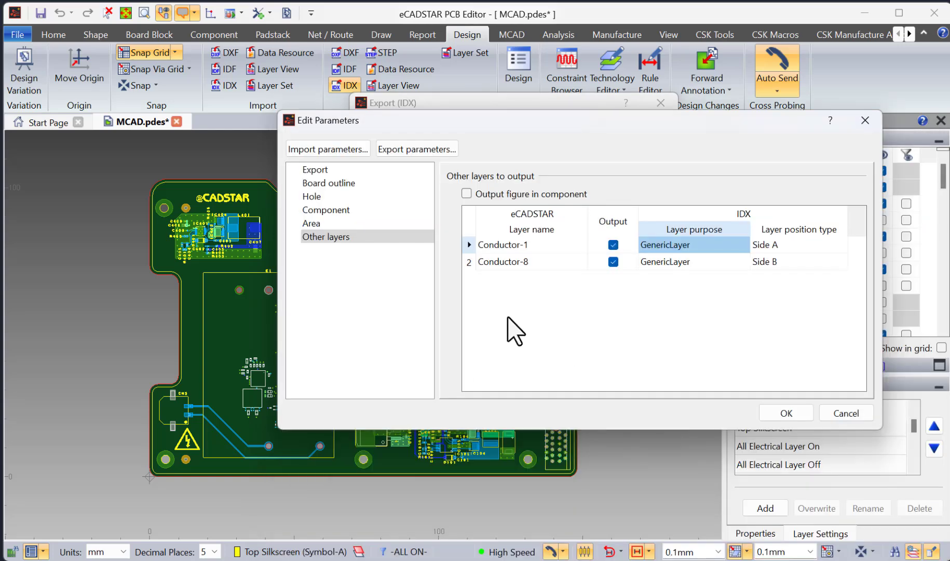
- Accept the export parameters and export the board to the baseline file Baseline_00.idx
left_click(785, 413)
left_click(574, 212)
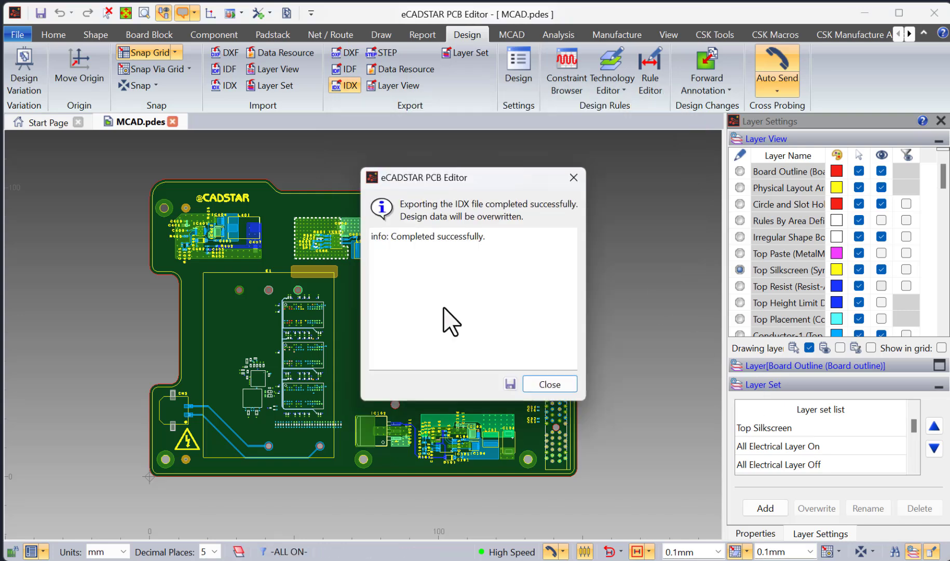
left_click(549, 384)
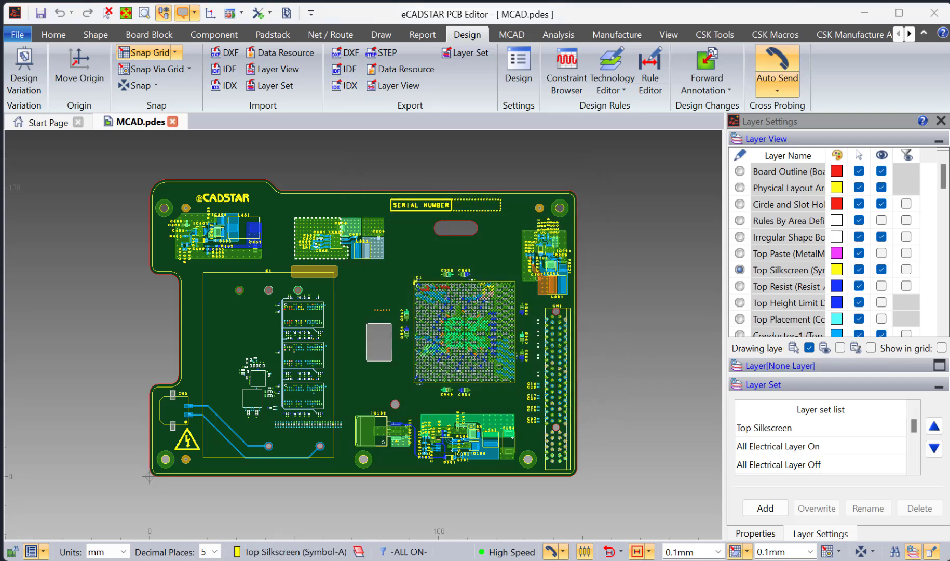
- Bring up the MCAD_01.pdes design and inspect connector CN2 against the enclosure in 3D, returning to the 2D layout
left_click_drag(949, 44, 428, 22)
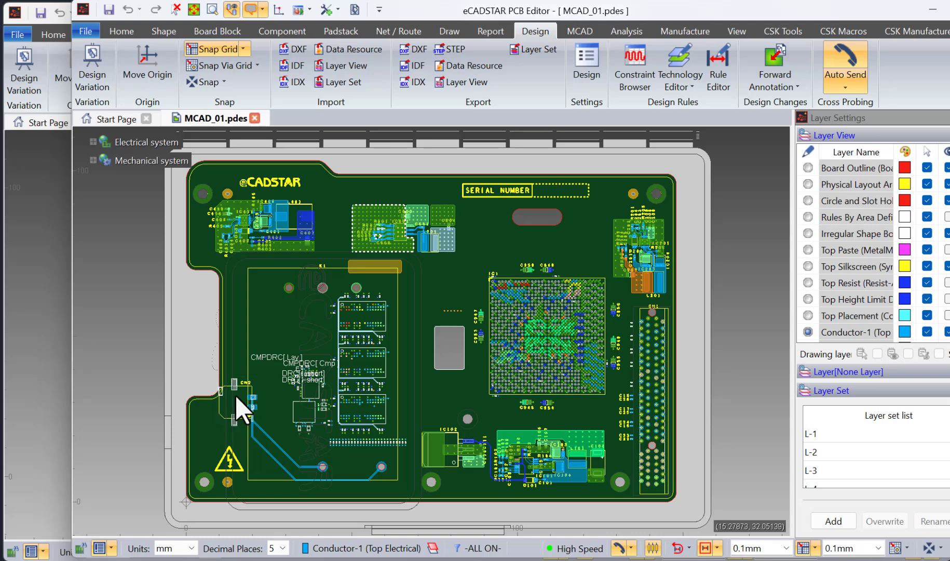
mouse_move(245, 408)
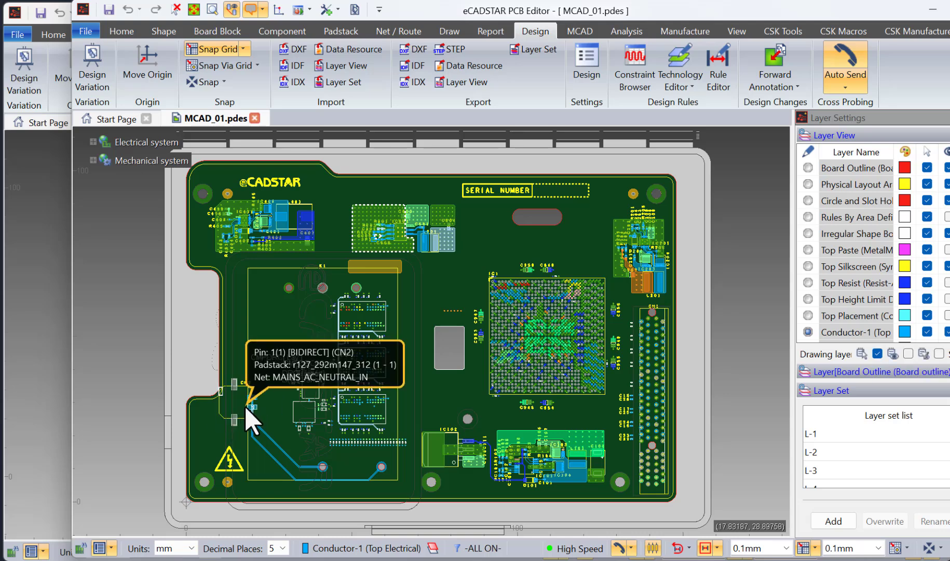
key("3")
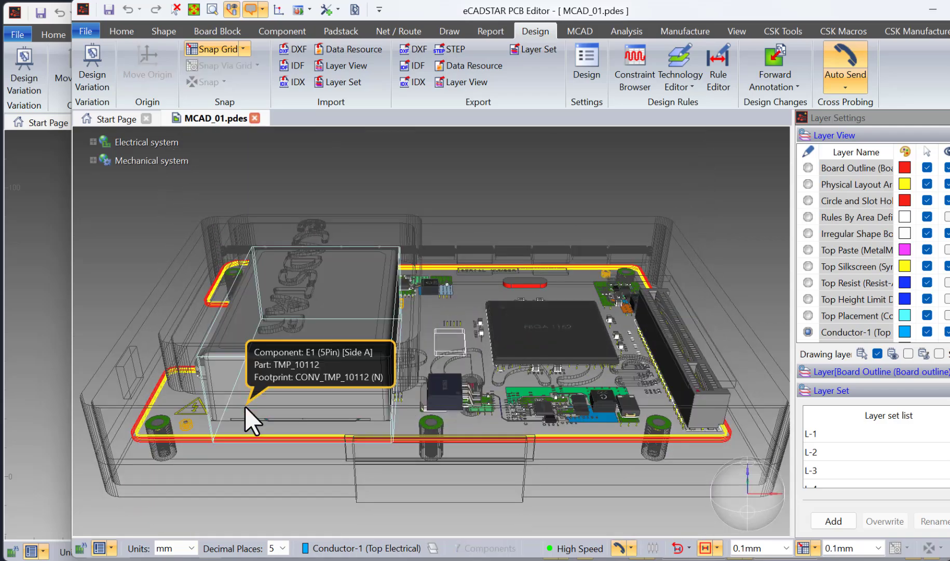
middle_click_drag(245, 407, 573, 423)
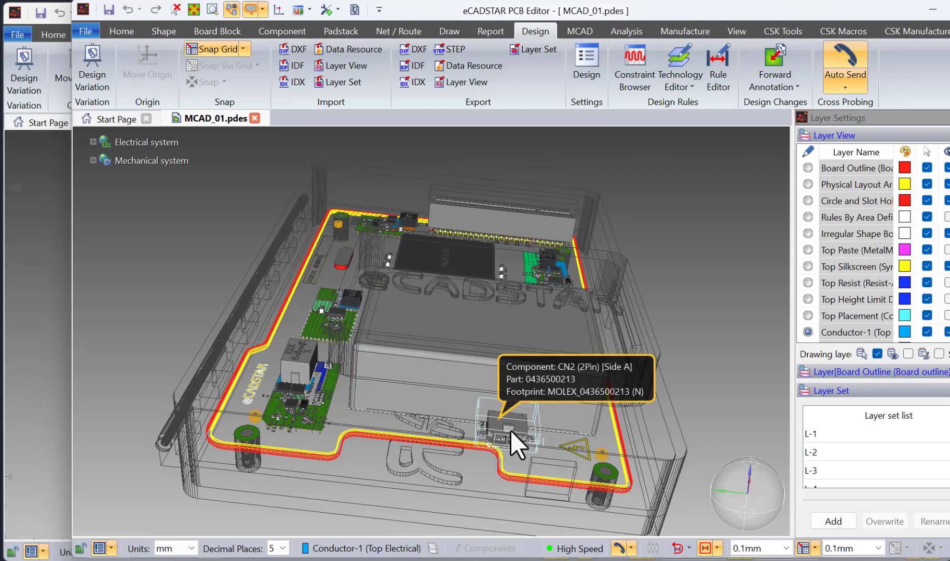
key("3")
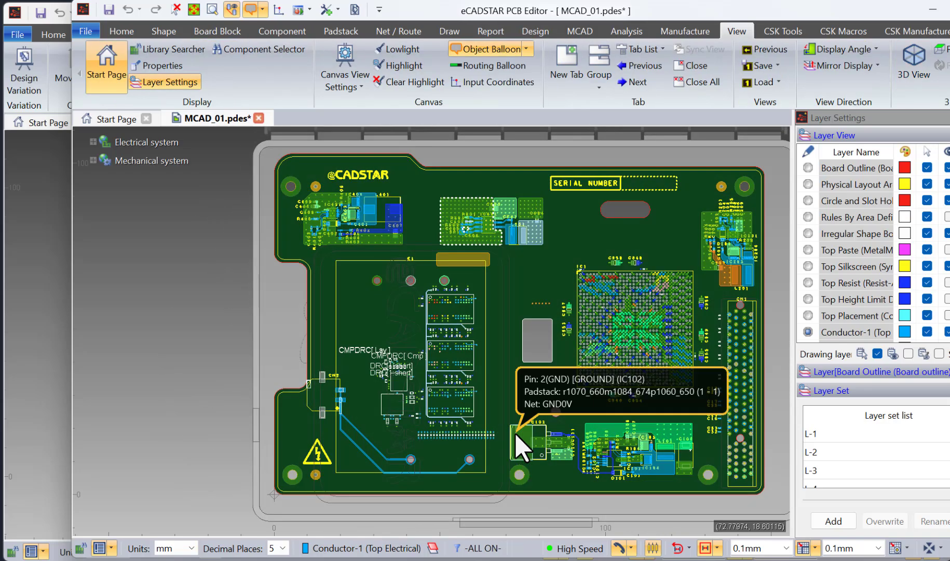
- Set up an IDX import with Baseline_00.idx from the IDX_Daten folder as the source file
left_click(535, 30)
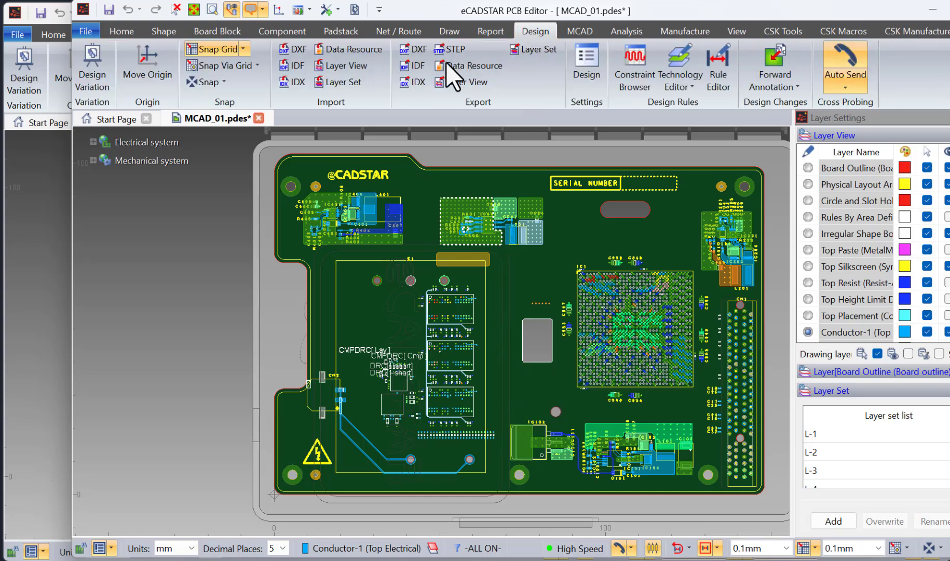
left_click(293, 82)
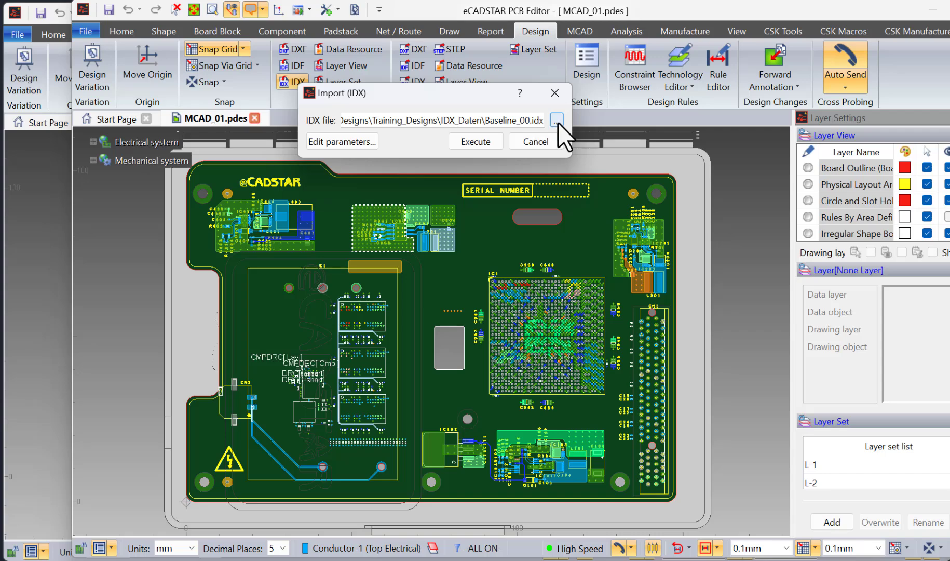
left_click(557, 121)
left_click(404, 202)
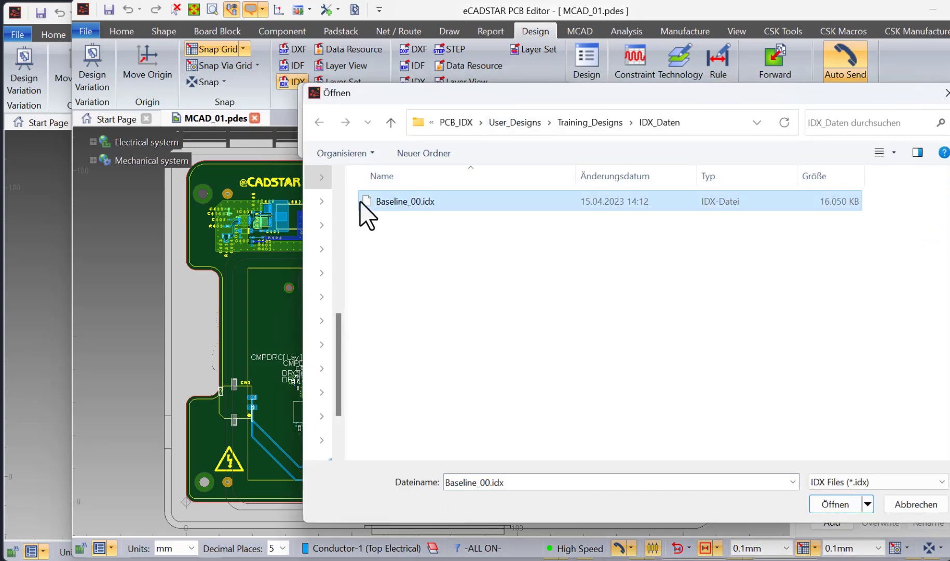
double_click(400, 206)
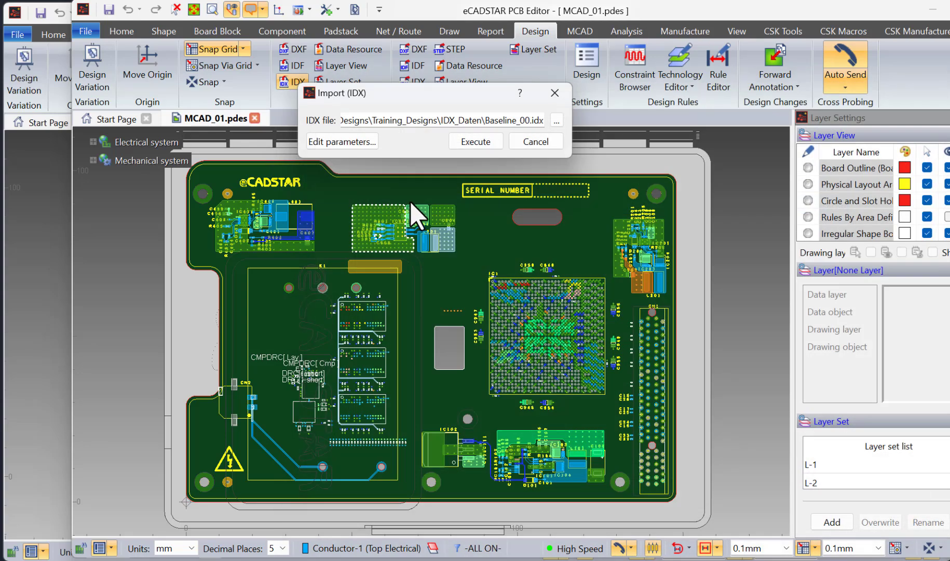
- Review the IDX import parameters for baseline items, board outline, holes, components and other layers
left_click(352, 140)
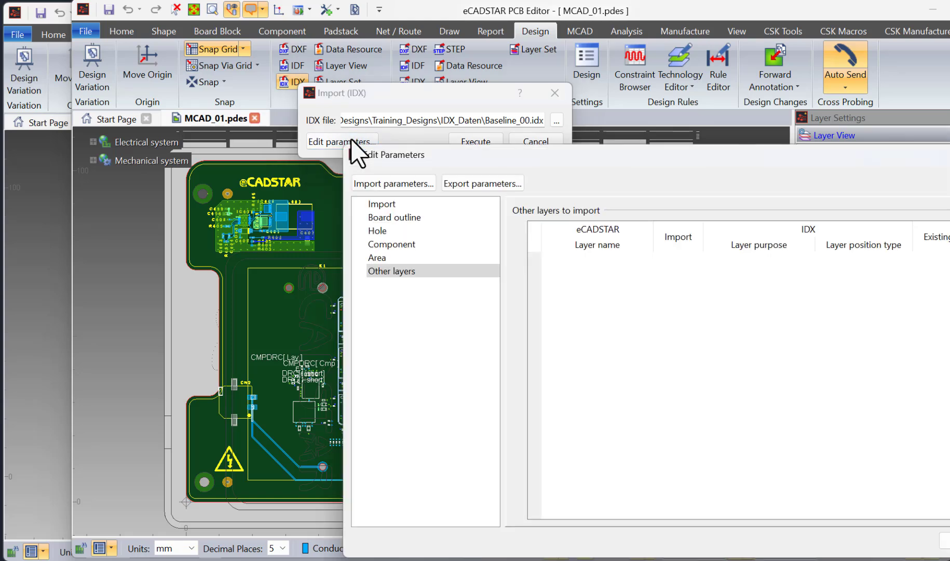
left_click_drag(450, 158, 374, 120)
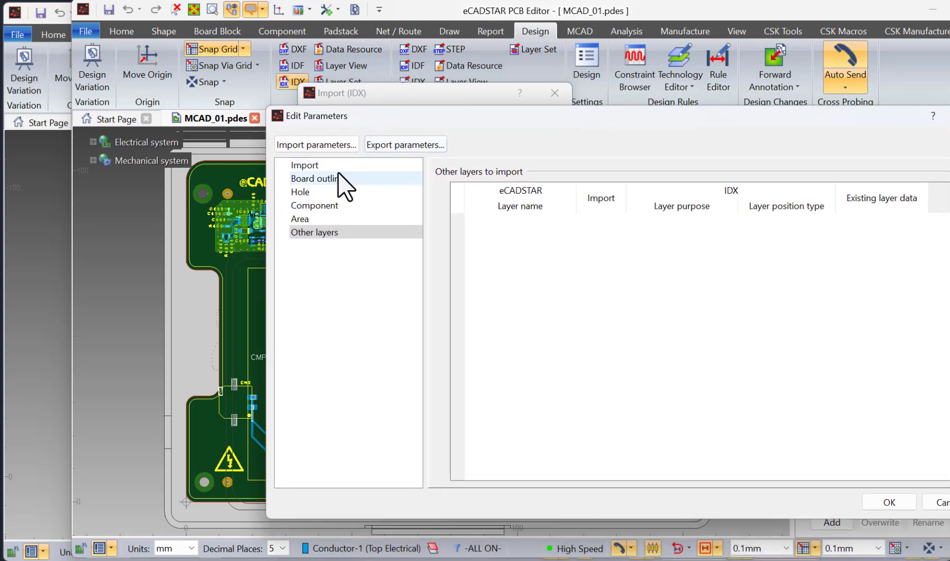
left_click(324, 165)
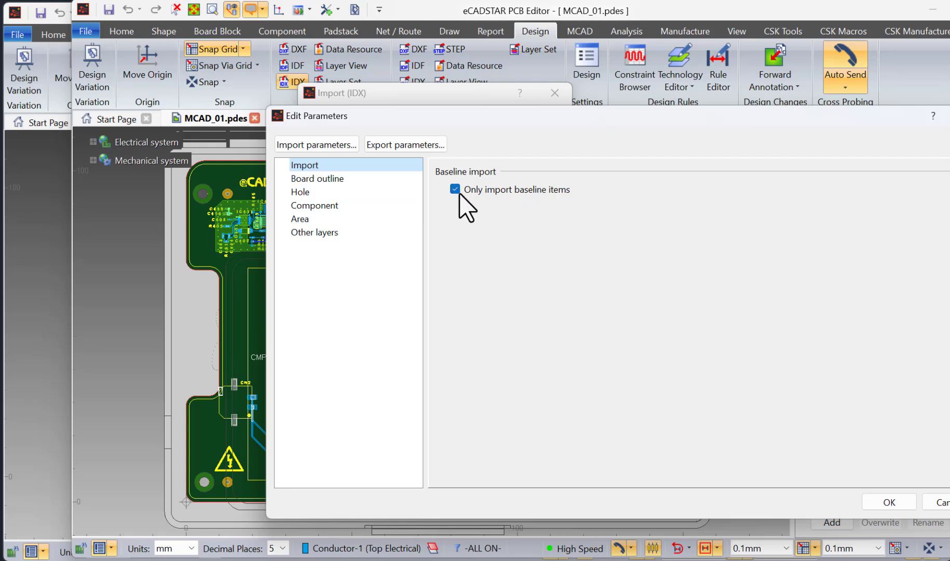
left_click(364, 179)
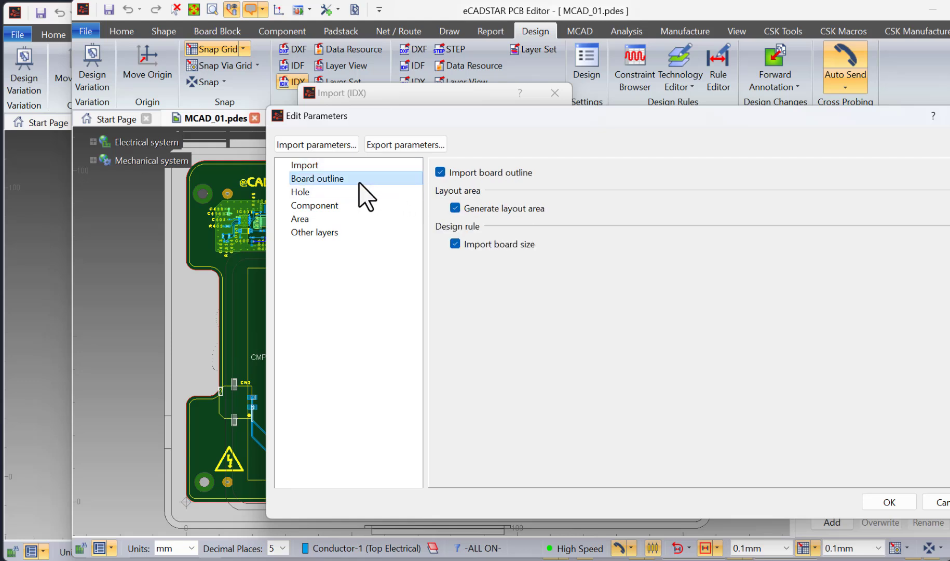
left_click(362, 193)
left_click(361, 208)
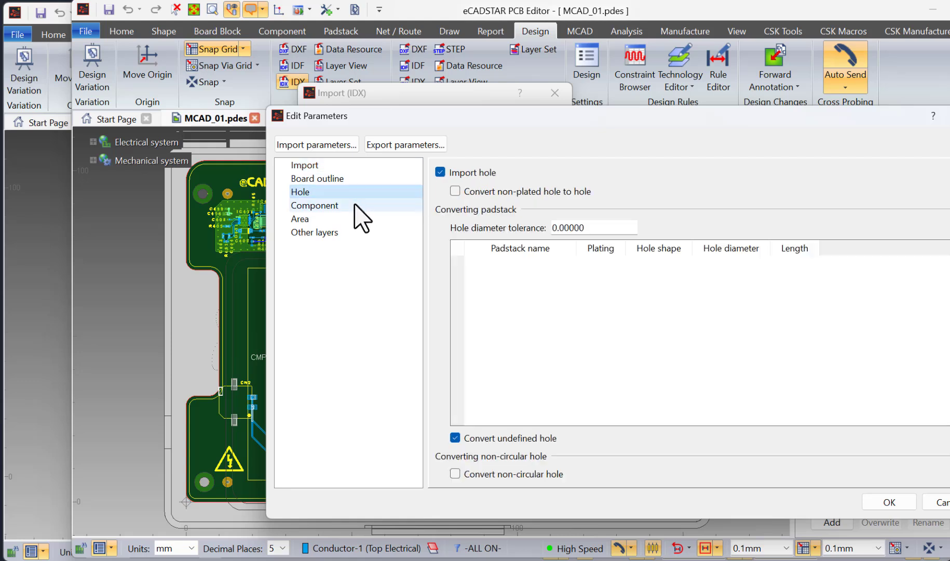
left_click(319, 232)
left_click(316, 144)
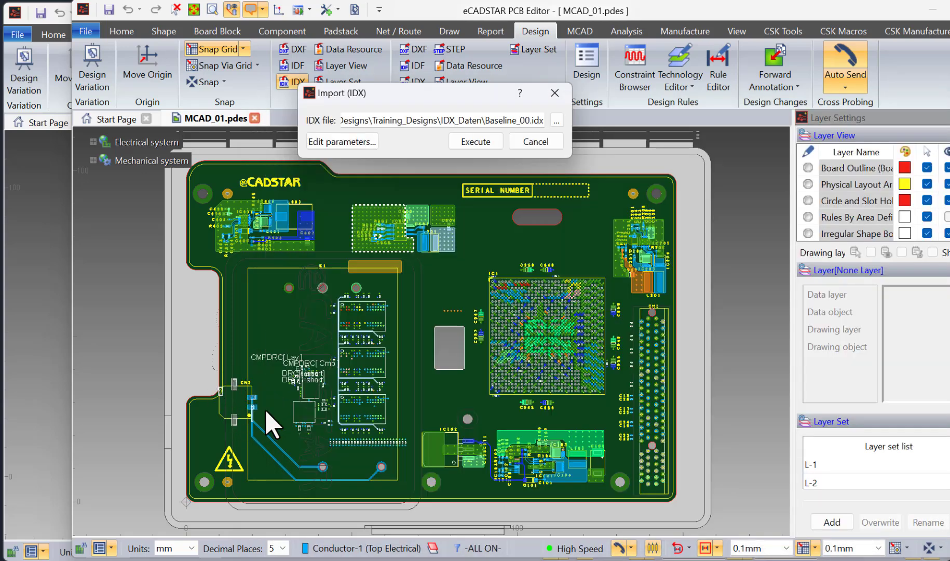
- Run the IDX import of Baseline_00.idx and close its message log
left_click(475, 141)
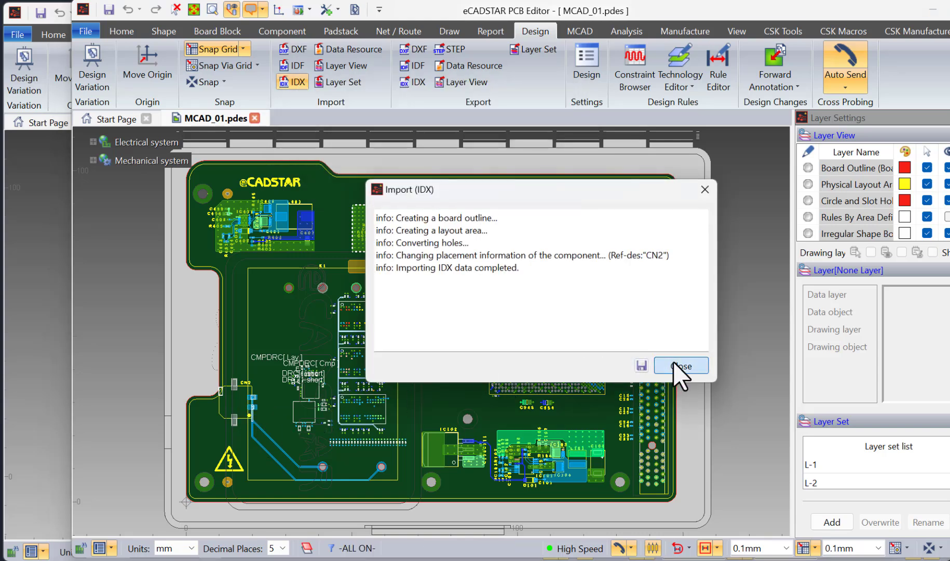
left_click(680, 365)
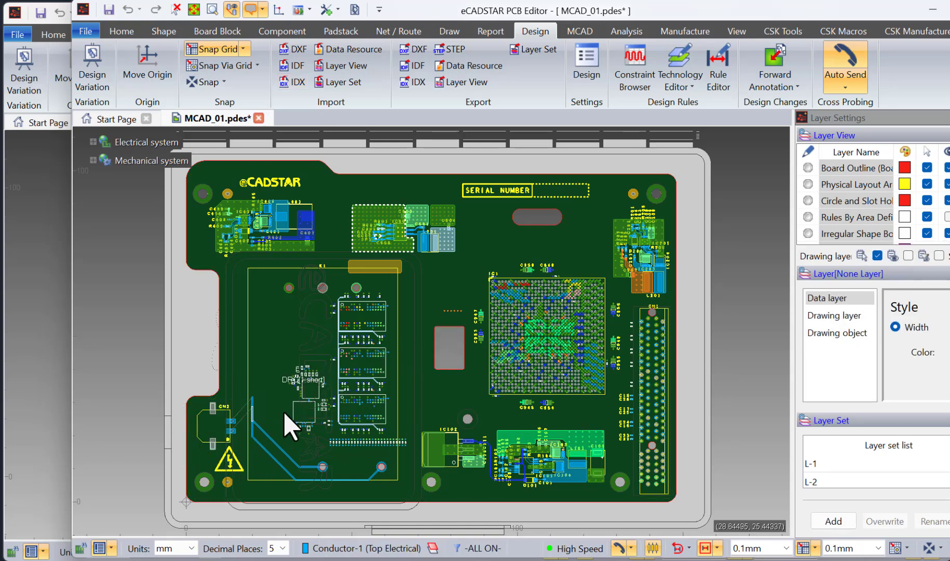
- Show connector CN2 in the 3D view and lower the transparency of the mechanical data in the canvas view settings
right_click_drag(143, 391, 297, 458)
middle_click_drag(411, 455, 469, 441)
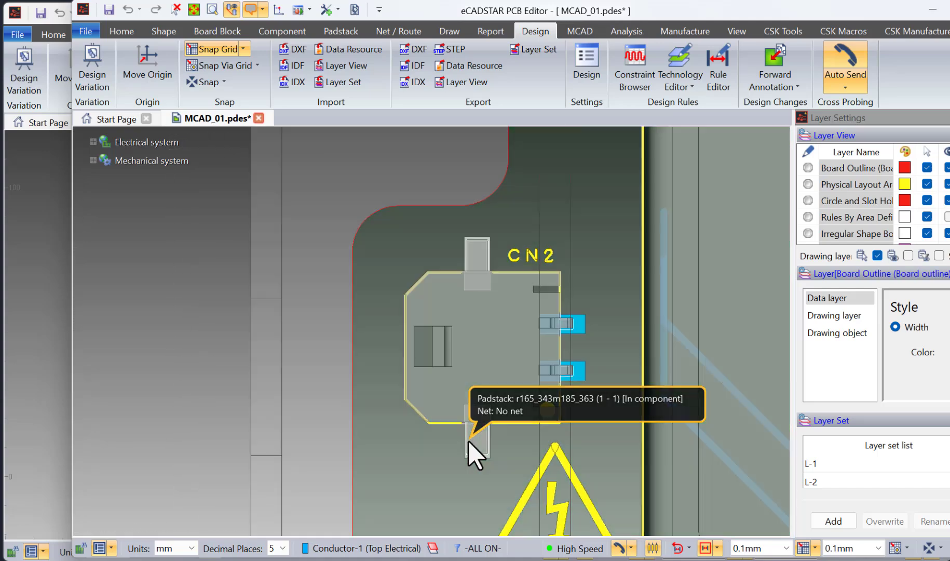
middle_click_drag(468, 440, 609, 229)
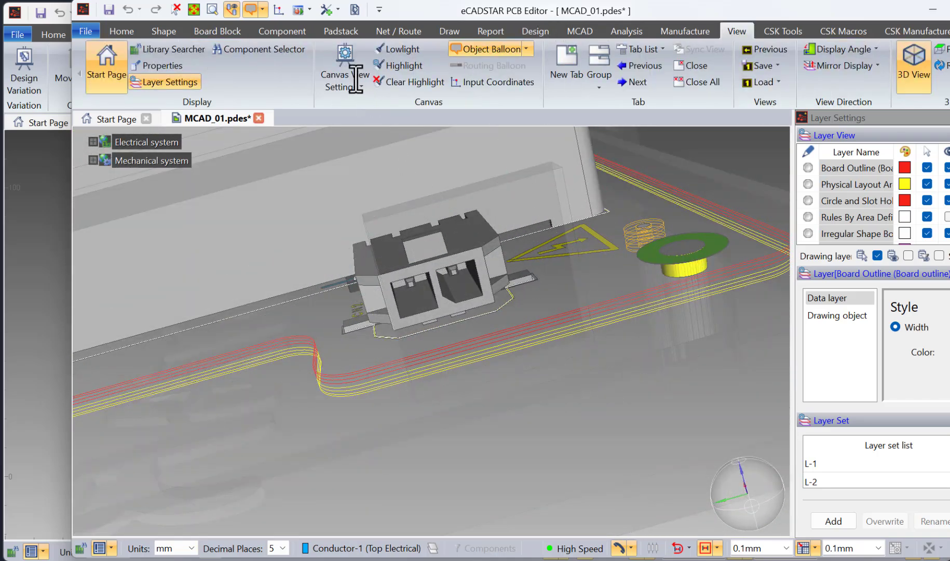
left_click(356, 79)
left_click(359, 104)
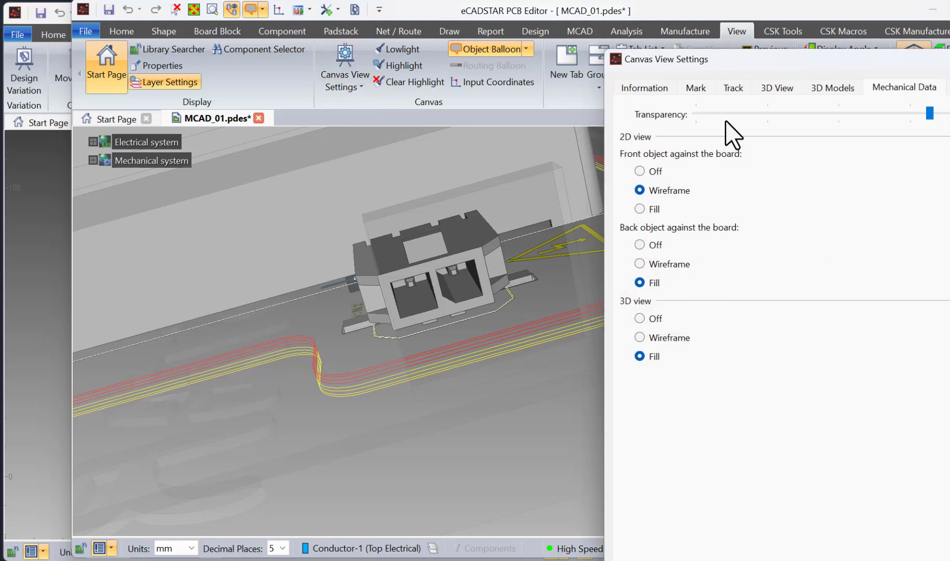
left_click_drag(928, 111, 798, 125)
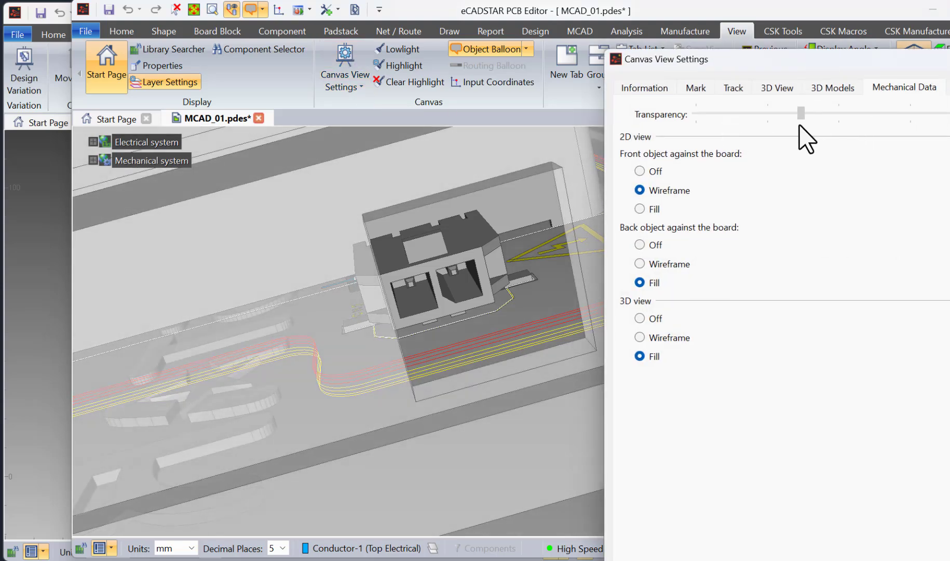
- Examine how connector CN2 sits in the enclosure opening in 3D, returning to the 2D layout around it
middle_click_drag(424, 272, 431, 247)
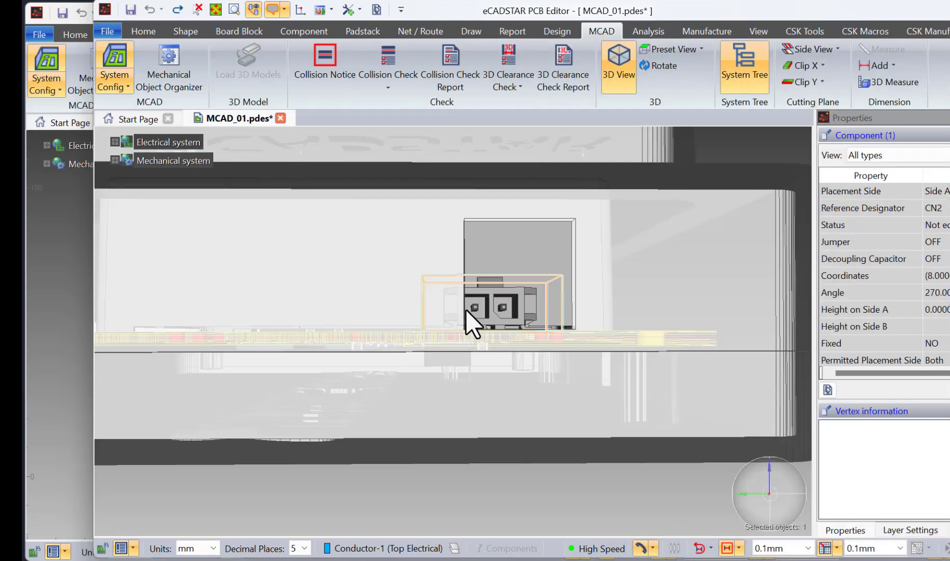
middle_click_drag(474, 318, 329, 362)
scroll(351, 380, "up", 3)
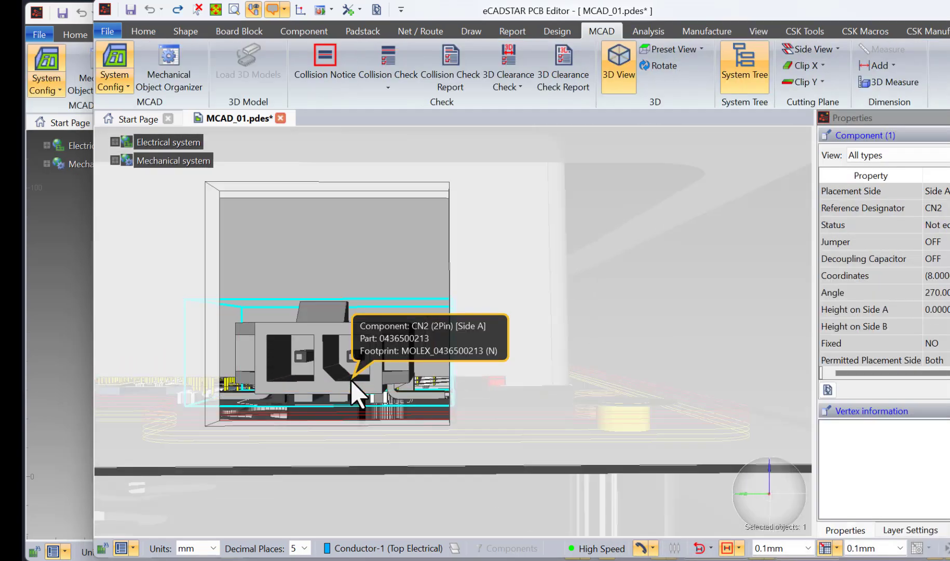
scroll(351, 381, "up", 2)
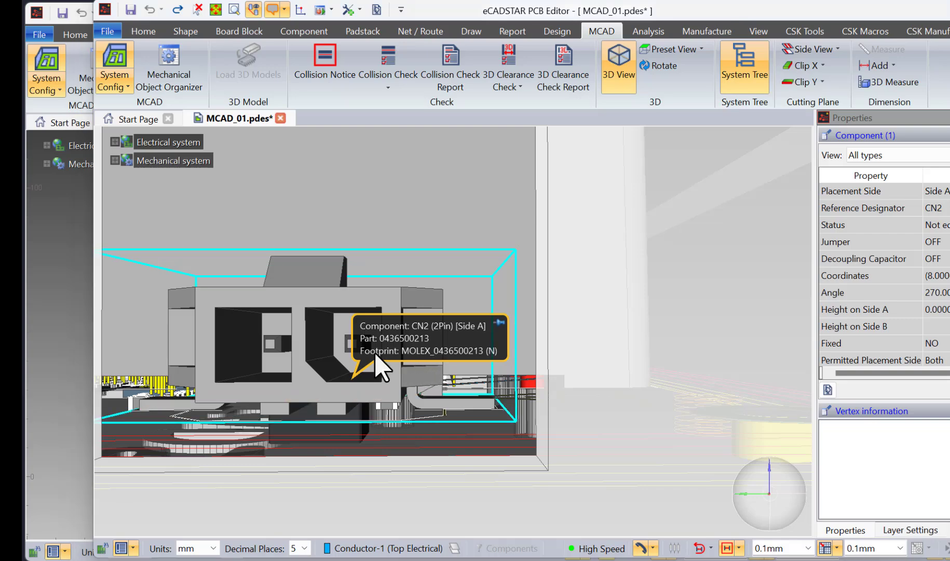
key("3")
scroll(331, 343, "up", 2)
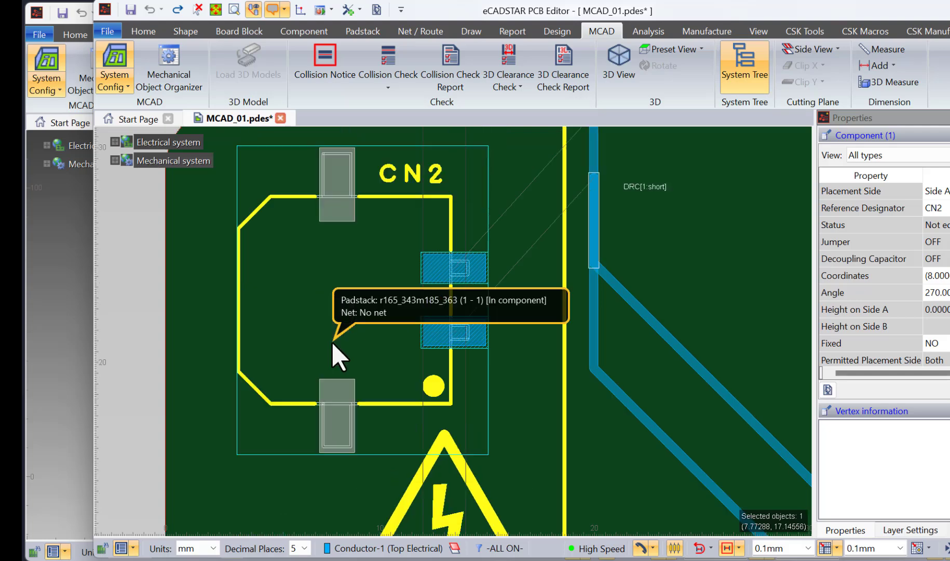
scroll(331, 342, "down", 1, "ctrl")
scroll(338, 358, "down", 1, "ctrl")
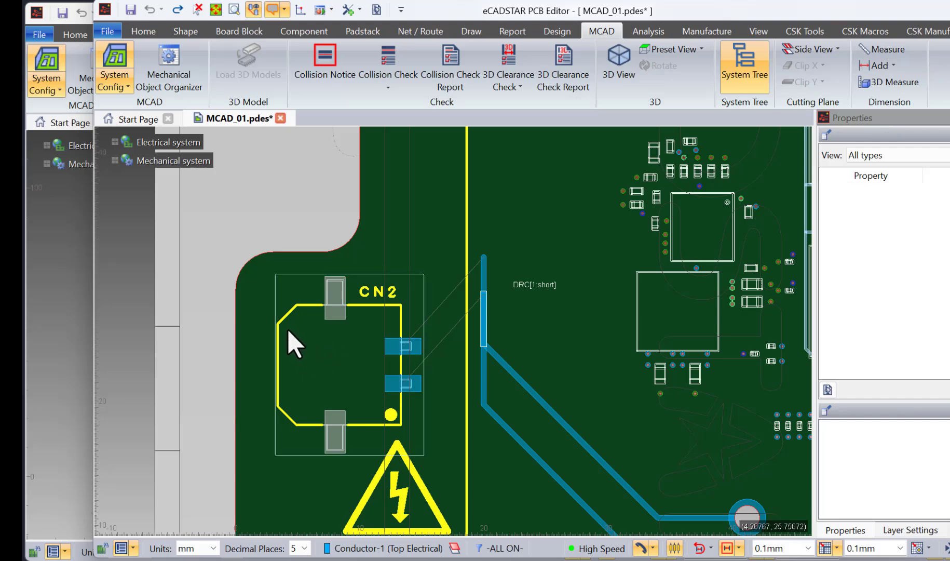
- Move connector CN2 in 0.1 mm grid steps to coordinates 7.9, 21.0 and finish the move
mouse_move(295, 342)
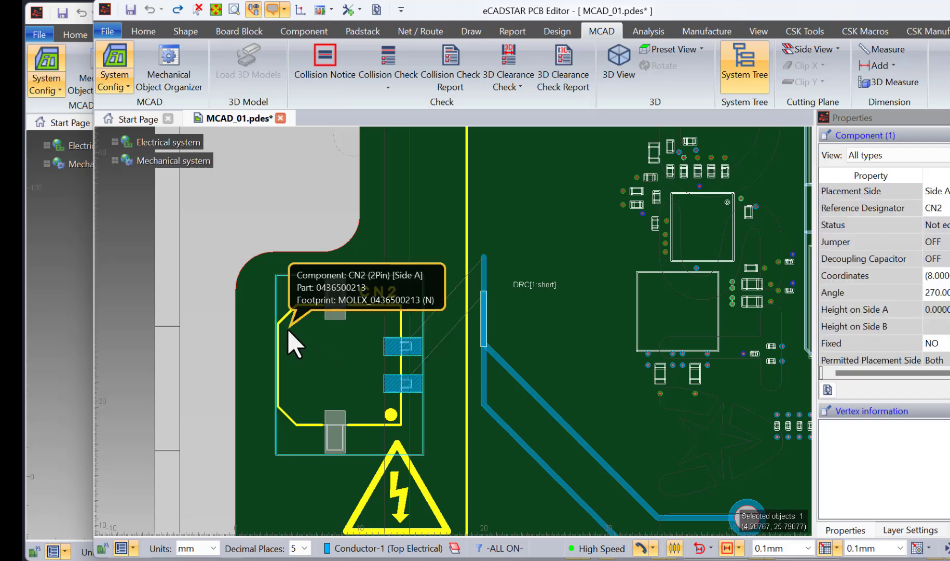
key("shift+Left")
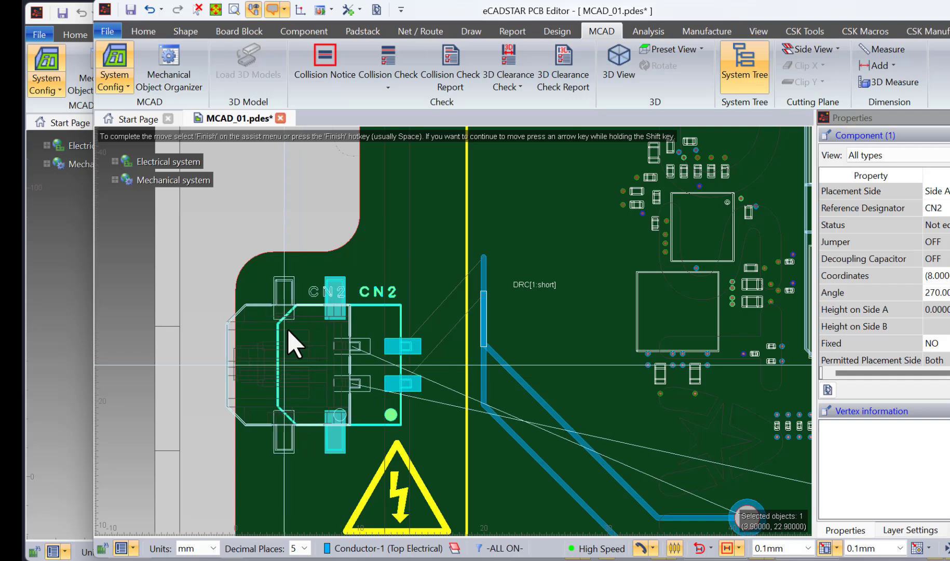
key("shift+Left")
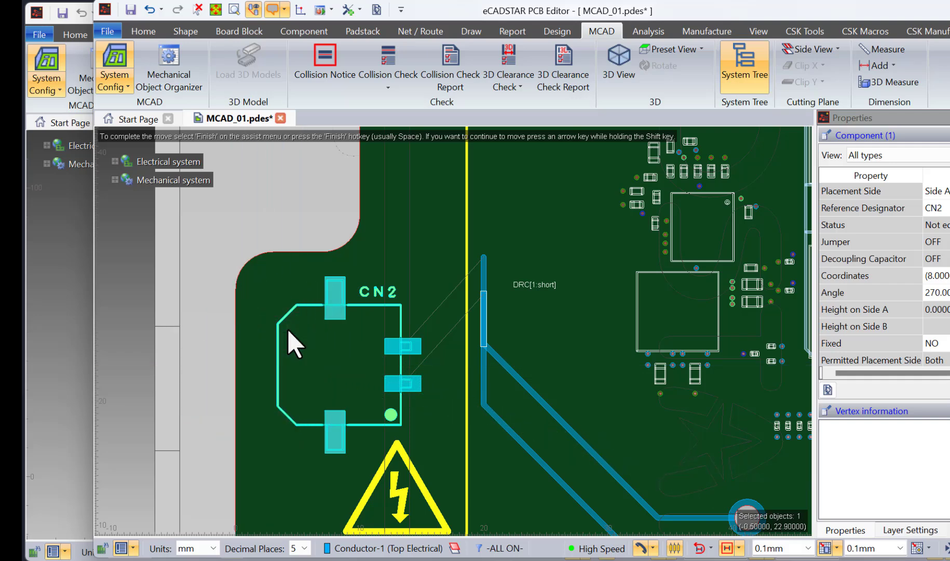
key("shift+Left")
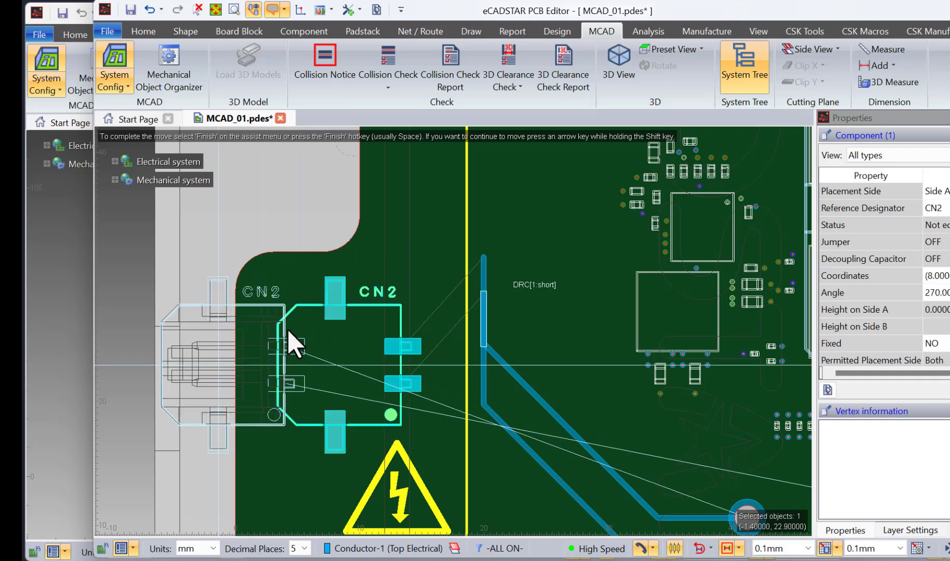
key("shift+Left")
key("shift+Left")
key("shift+Left")
key("shift+Down")
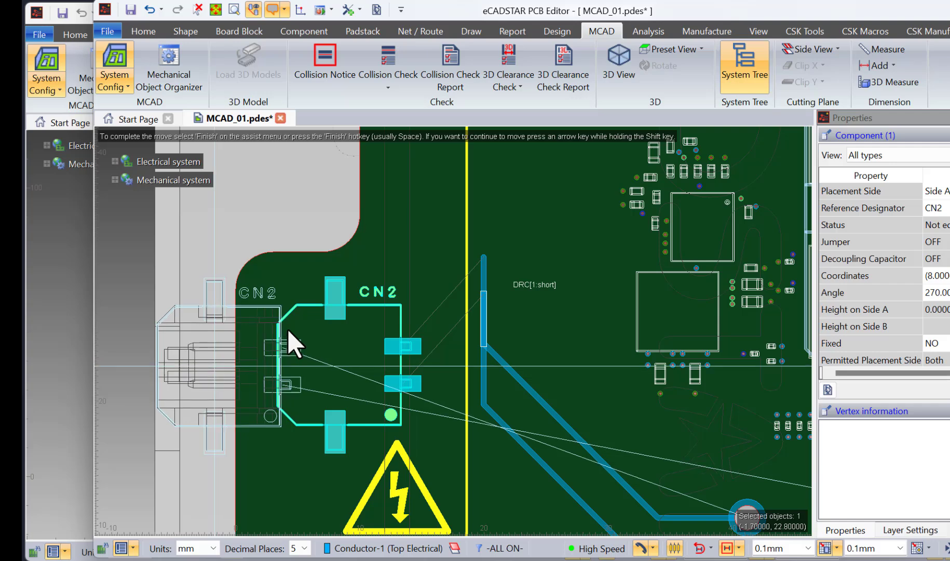
key("shift+Down")
key("shift+Down")
key("shift+Down")
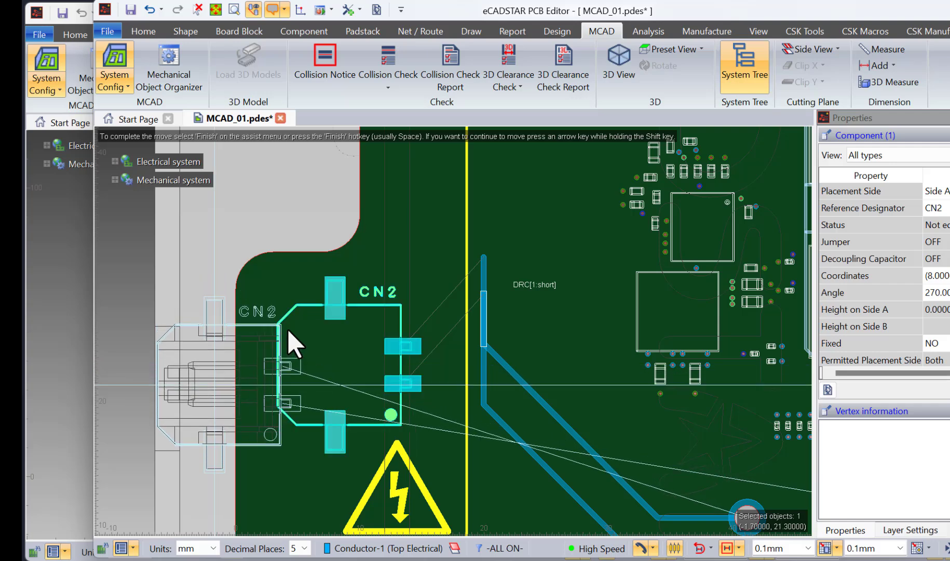
key("space")
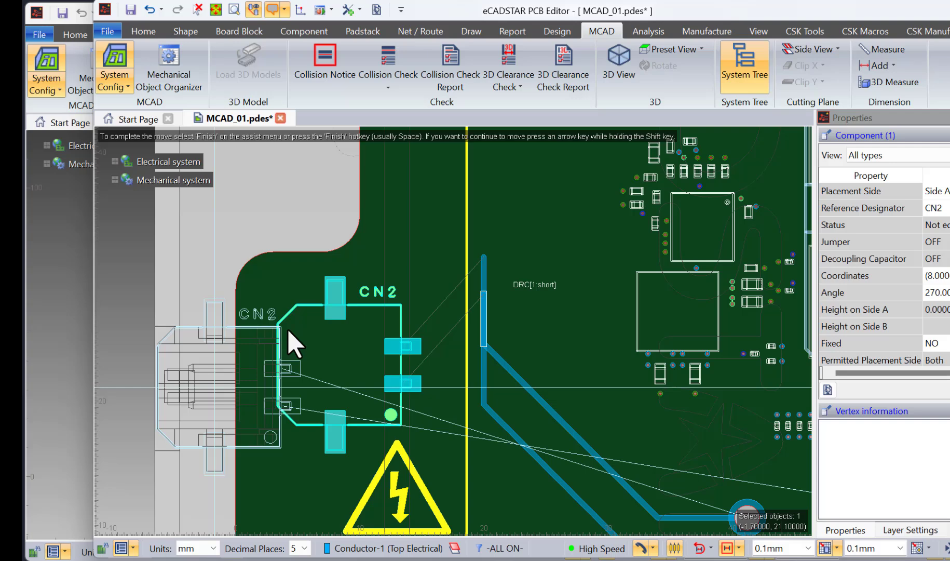
key("shift+Down")
key("shift+Left")
key("shift+Left")
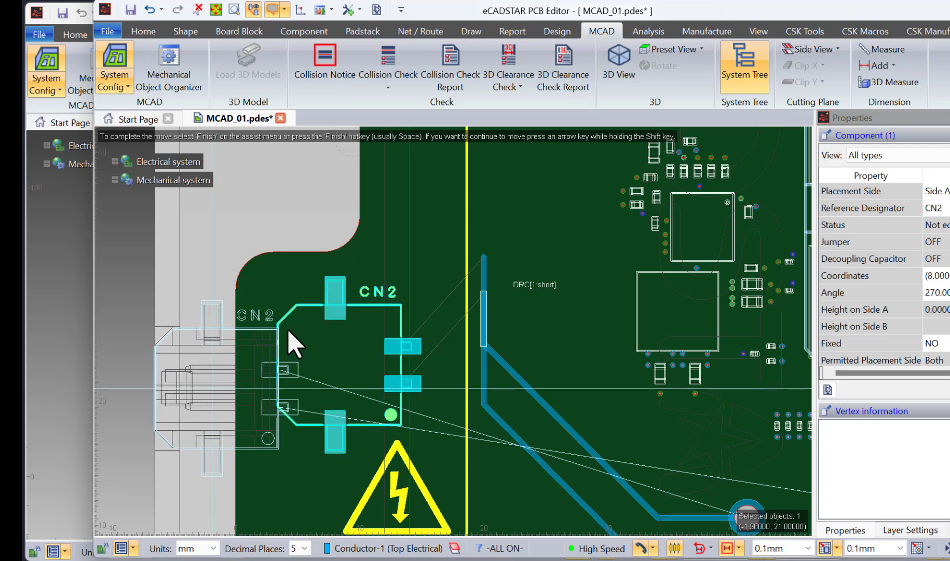
key("shift+Left")
key("shift+Left")
key("shift+Left")
key("shift+Right")
key("shift+Right")
key("shift+Right")
key("shift+Right")
key("shift+Right")
key("shift+Right")
key("shift+Right")
key("shift+Right")
key("shift+Right")
key("shift+Right")
key("shift+Right")
key("shift+Right")
key("shift+Right")
key("shift+Right")
key("shift+Right")
key("shift+Right")
key("shift+Right")
key("shift+Right")
key("shift+Right")
key("shift+Right")
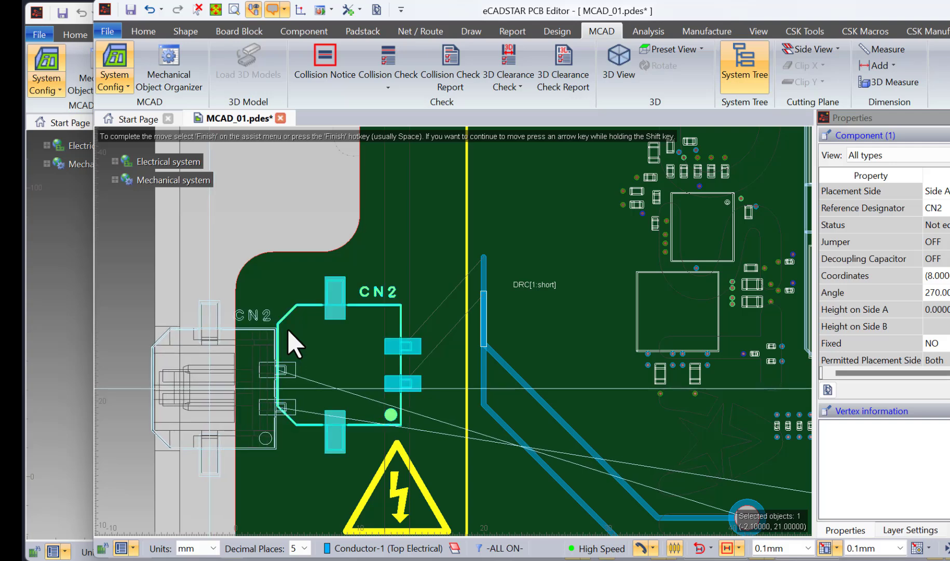
key("shift+Right")
key("shift+Right")
key("shift+Right")
key("shift+Right")
key("shift+Right")
key("shift+Right")
key("shift+Right")
key("shift+Right")
key("shift+Right")
key("shift+Right")
key("shift+Right")
key("shift+Right")
key("shift+Right")
key("shift+Right")
key("shift+Right")
key("shift+Right")
key("shift+Right")
key("shift+Right")
key("shift+Right")
key("shift+Right")
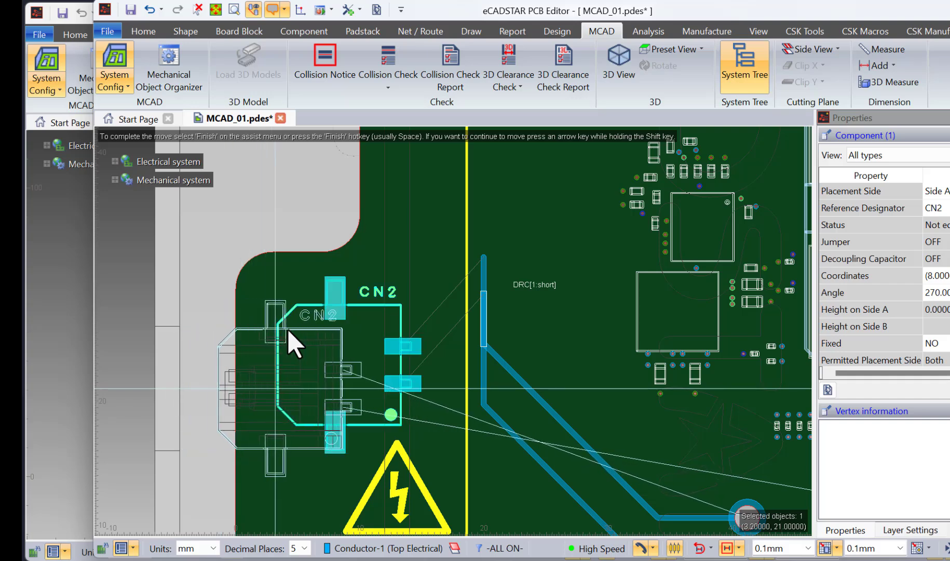
key("shift+Right")
key("shift+Right")
key("shift+Right")
key("shift+Right")
key("shift+Right")
key("shift+Right")
key("shift+Right")
key("shift+Right")
key("shift+Right")
key("shift+Right")
key("shift+Right")
key("shift+Right")
key("shift+Right")
key("shift+Right")
key("shift+Right")
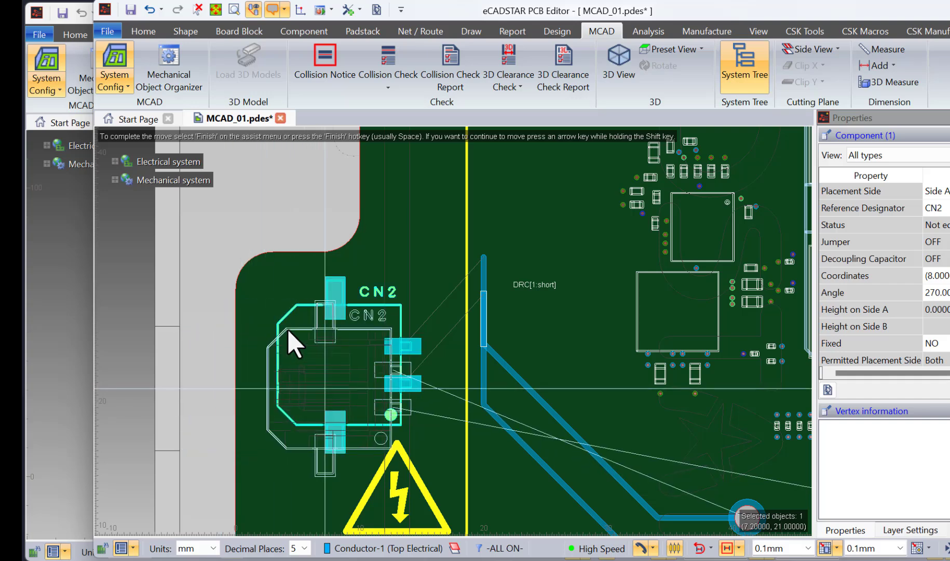
key("shift+Right")
key("shift+Right")
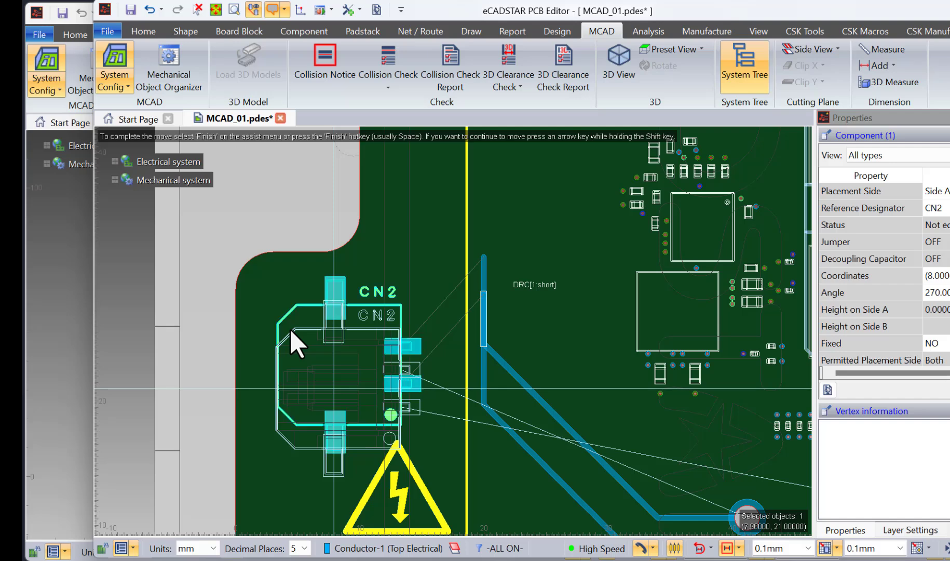
key("Escape")
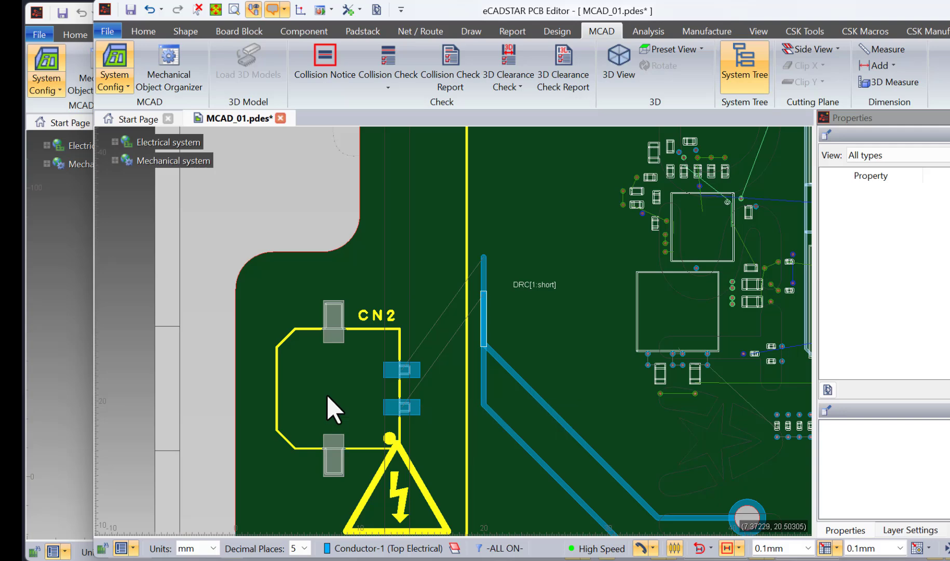
- Move the HV-WARNING symbol below CN2 slightly, placing it at X 14 mm, and end the Move command
scroll(327, 397, "down", 1)
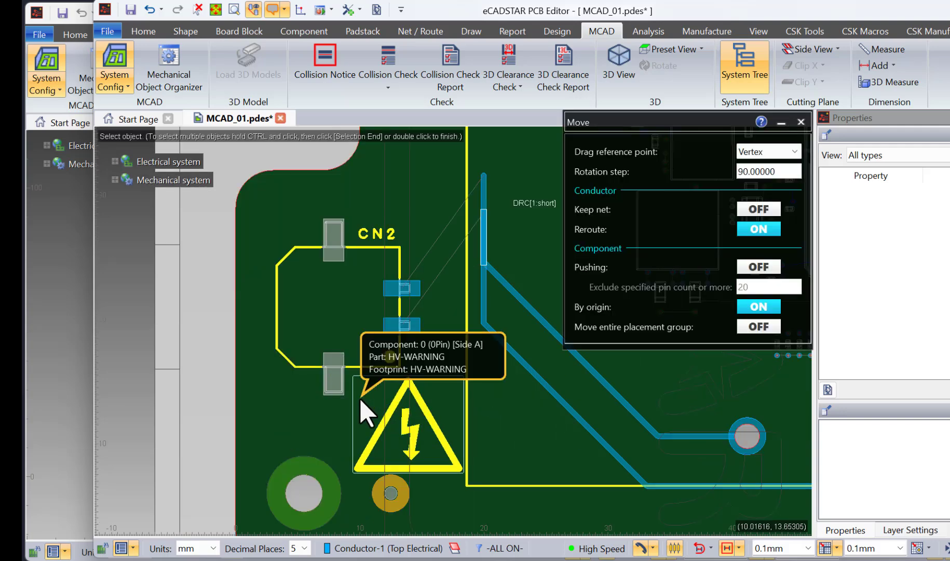
left_click(437, 449)
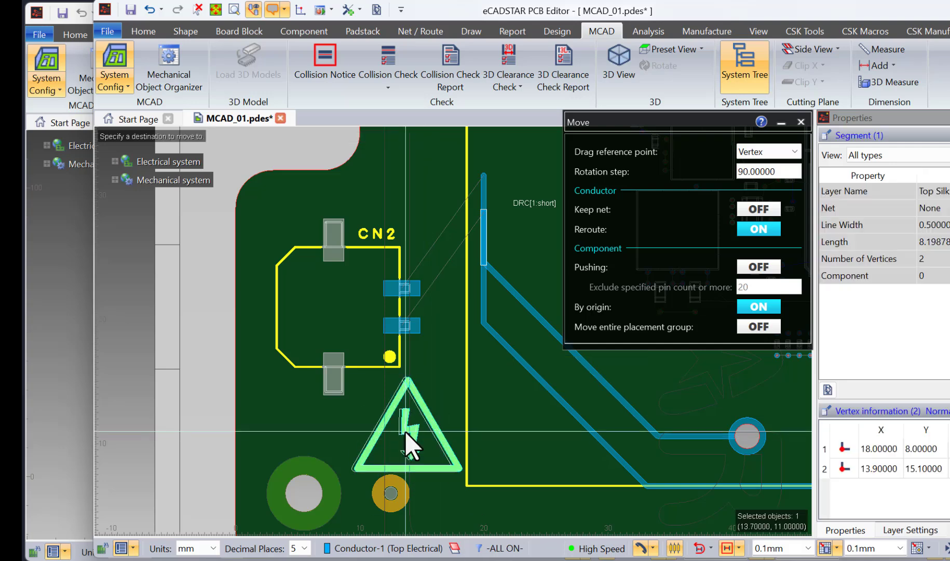
left_click(410, 432)
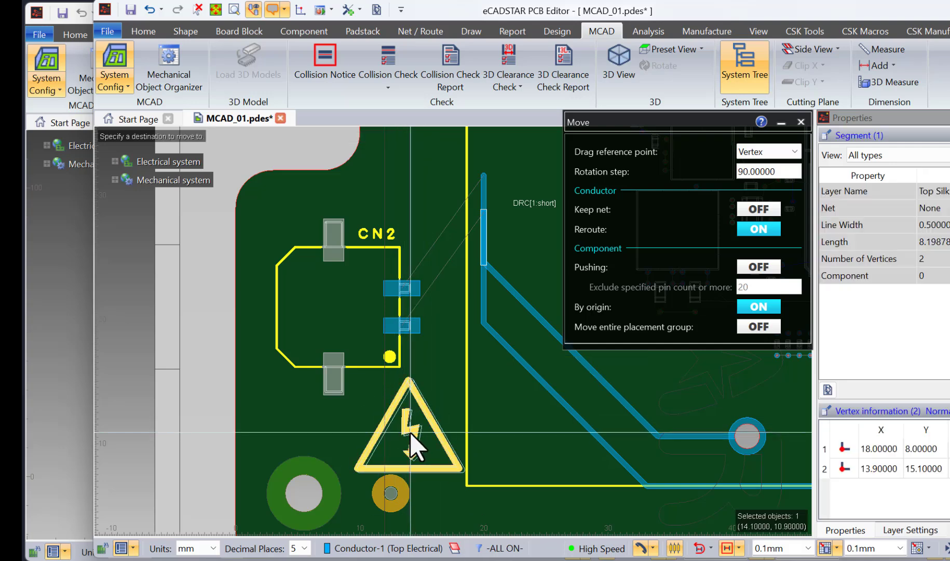
left_click(409, 438)
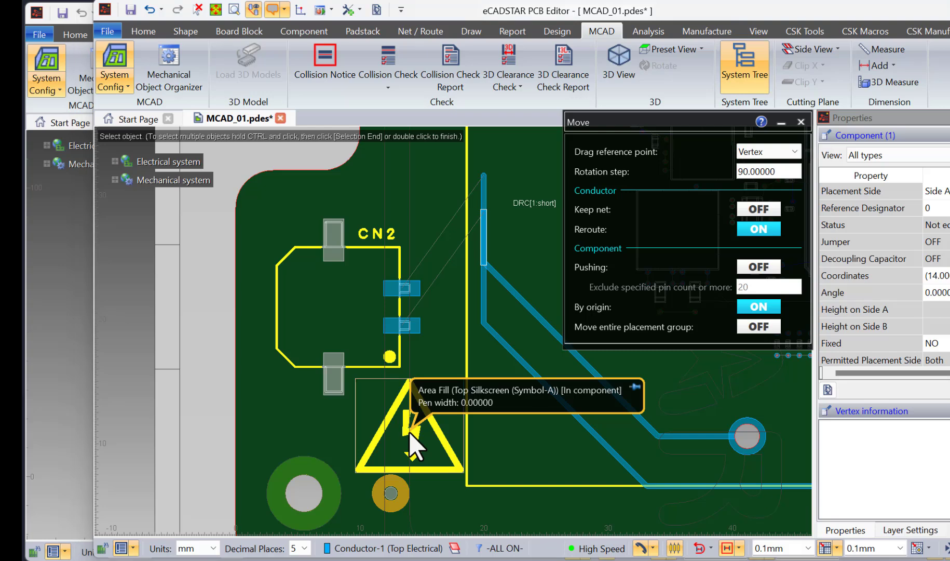
key("Escape")
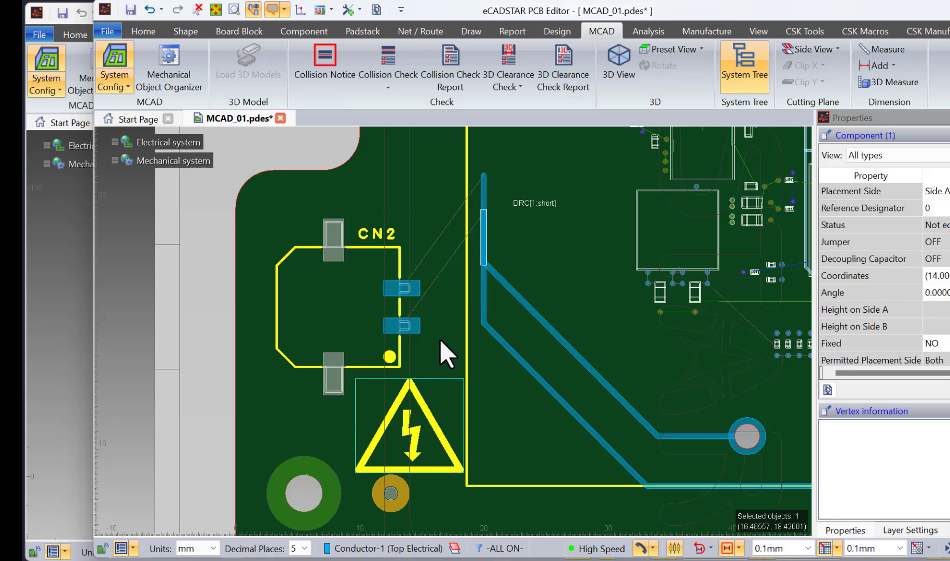
- Check the position of connector CN2 in the enclosure opening in 3D, then return to the 2D layout
key("3")
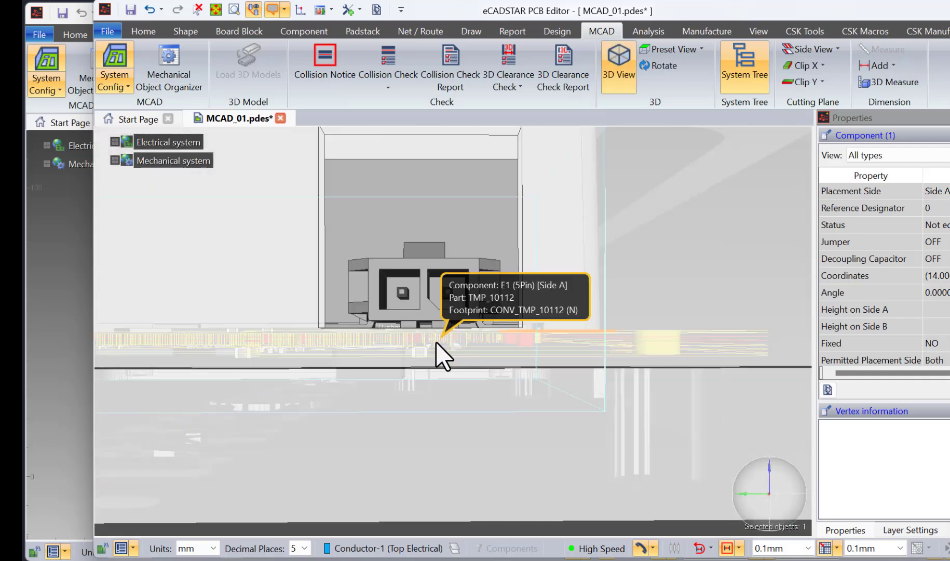
scroll(434, 343, "up", 2)
scroll(434, 343, "up", 5)
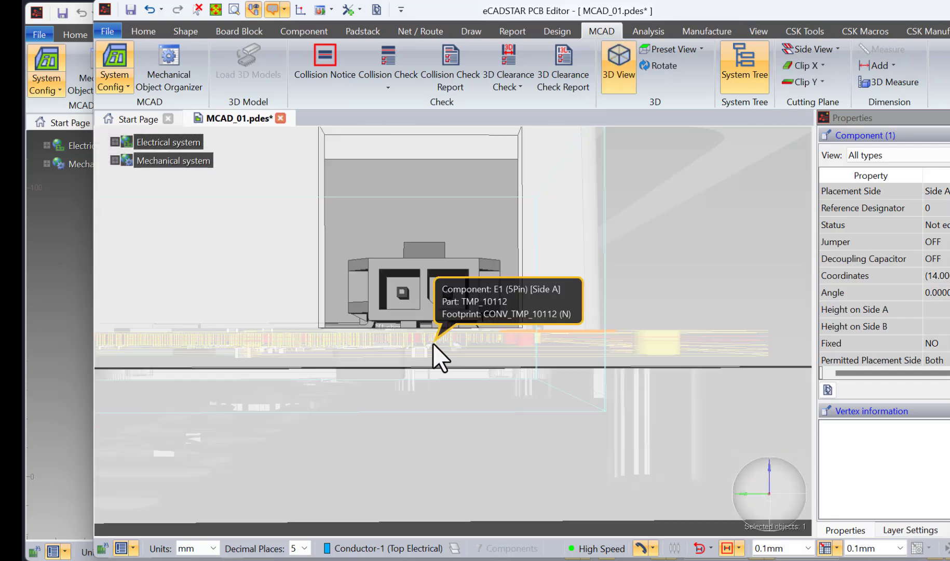
middle_click_drag(420, 313, 440, 378)
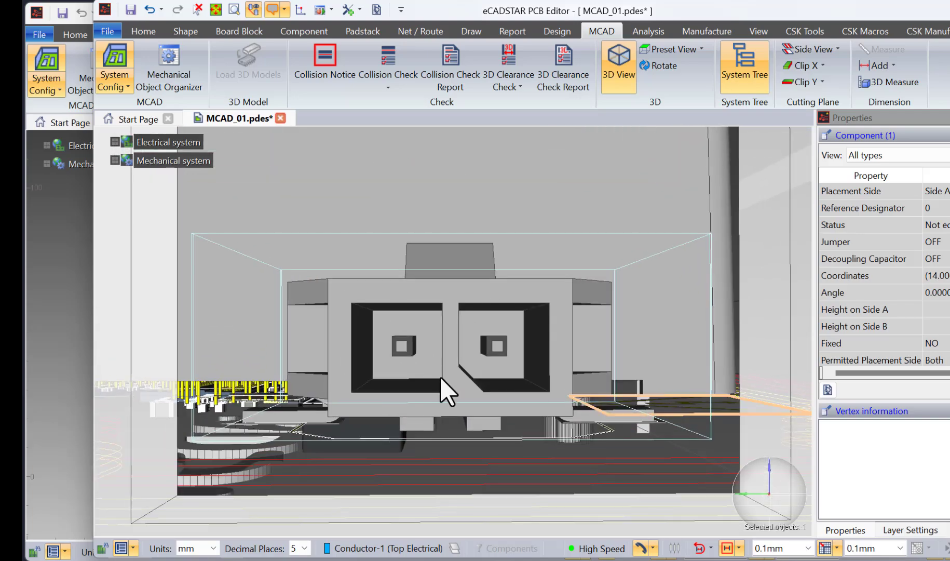
key("3")
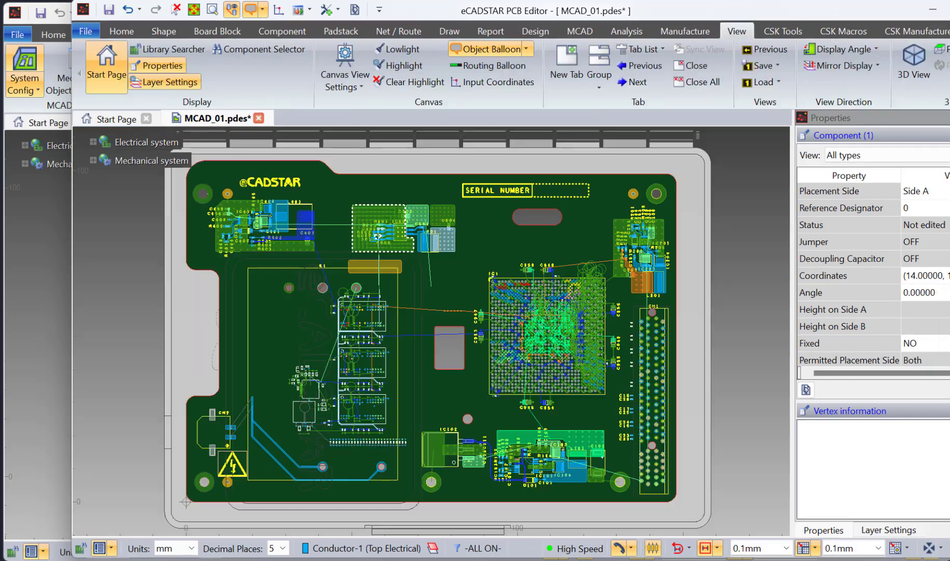
- Set up an IDX export of the modified board in Incremental mode and choose the previous design data to compare against
left_click(534, 31)
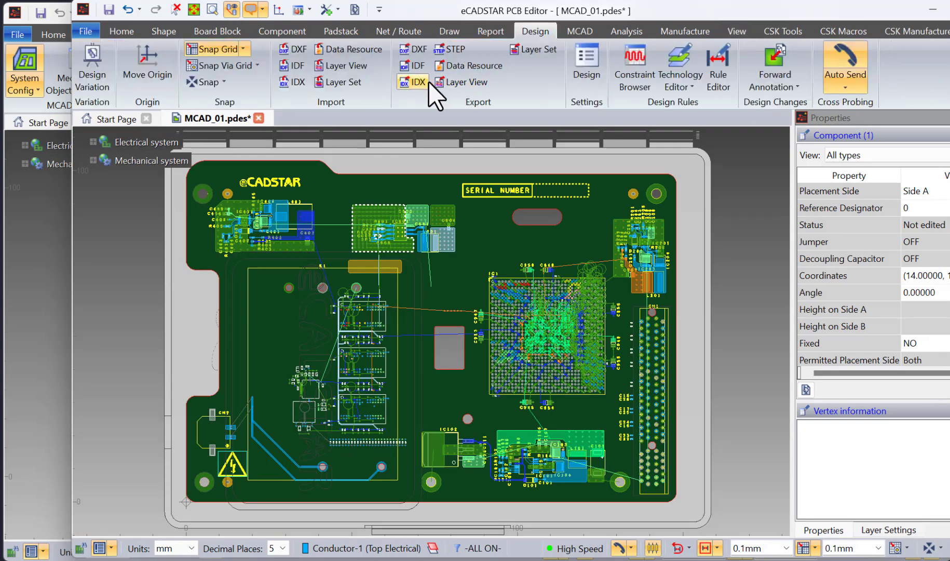
left_click(429, 82)
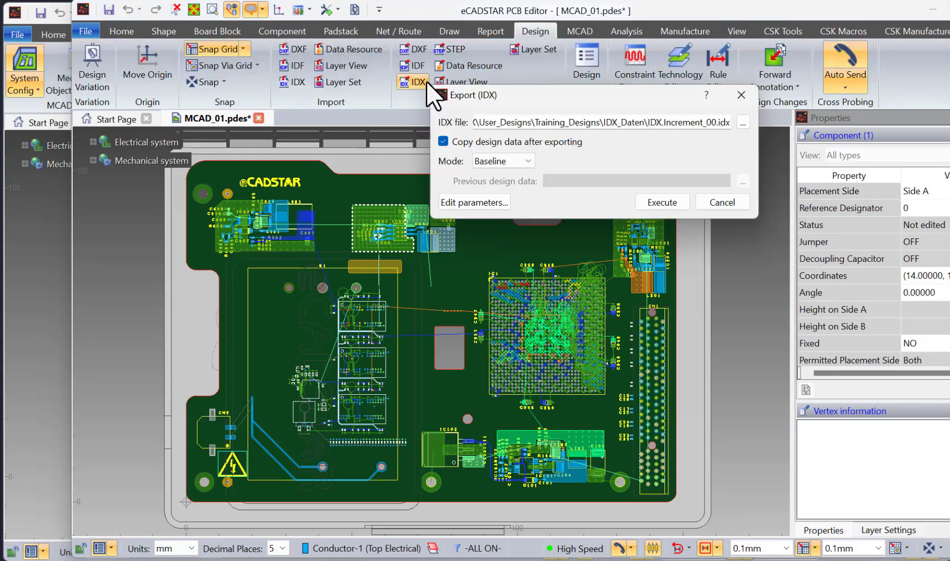
left_click(527, 161)
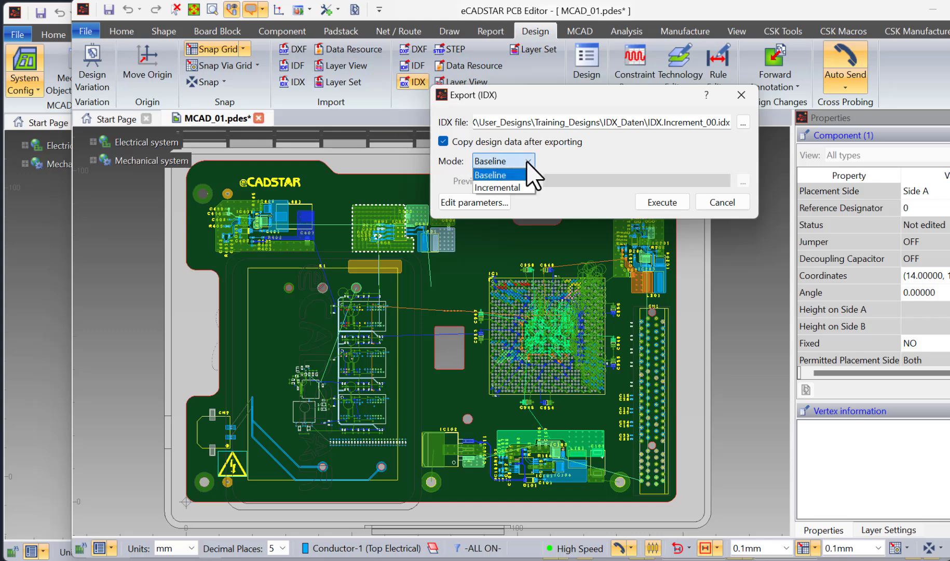
left_click(519, 187)
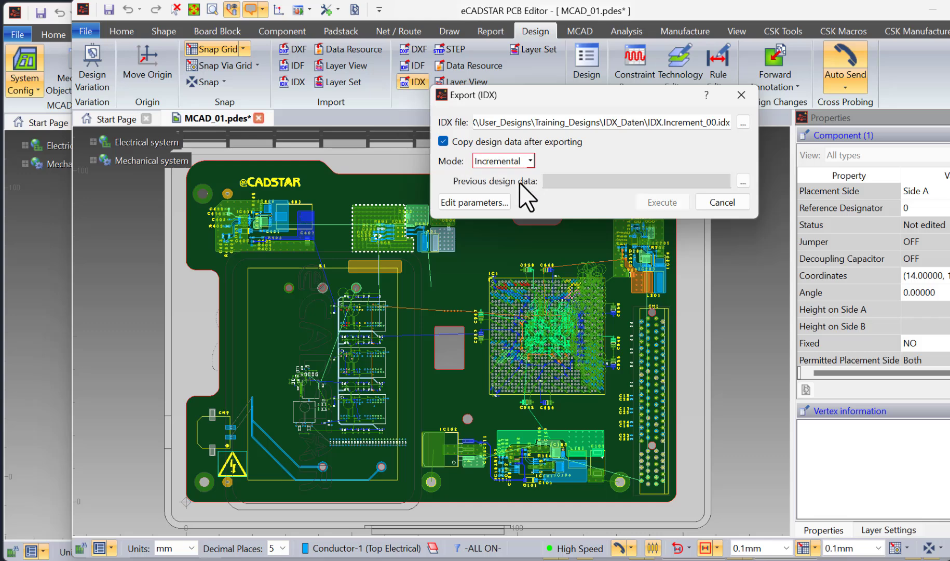
left_click(743, 182)
scroll(623, 405, "down", 1)
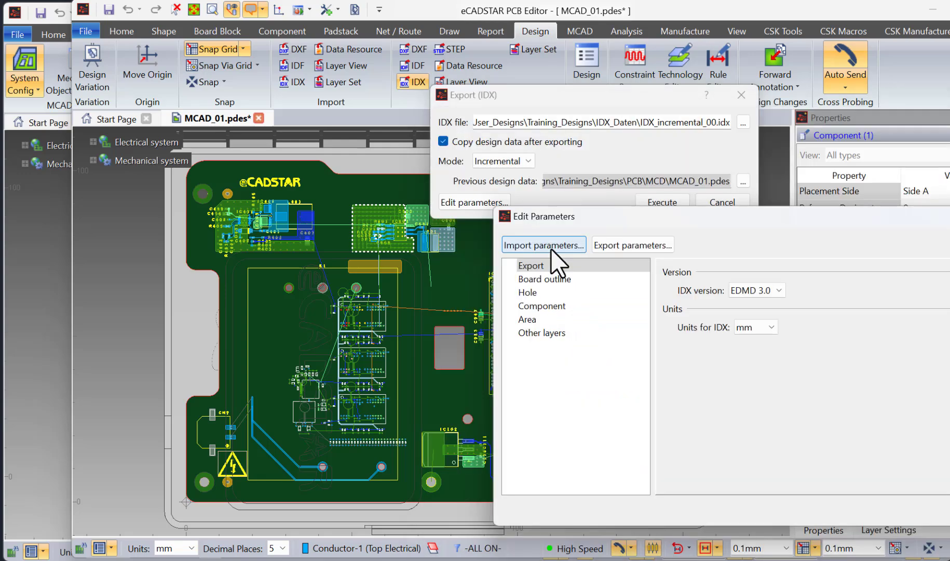
- Load the export parameters from IDX_Export_V00.xml and run the incremental export to MCAD_01.idx with MCAD.pdes as previous design data
left_click(550, 245)
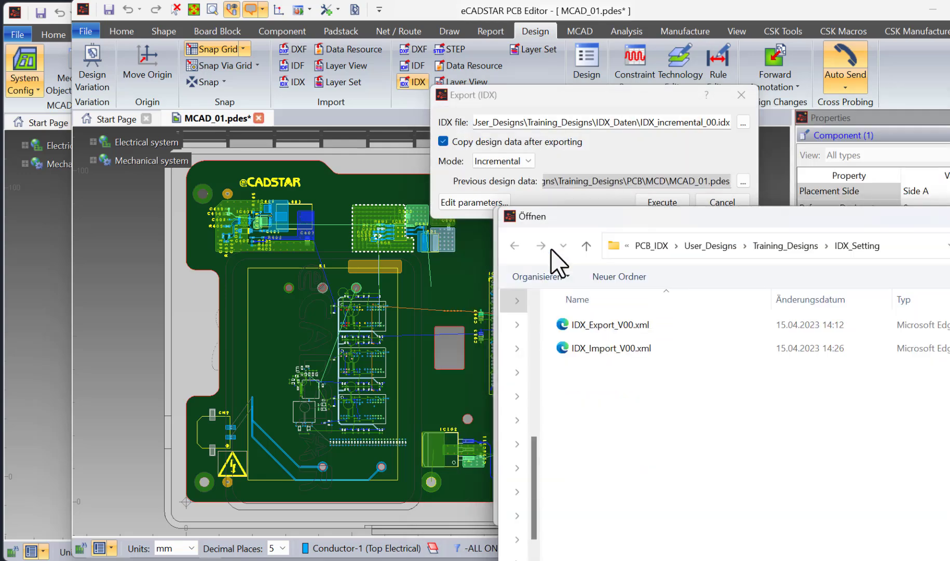
double_click(616, 324)
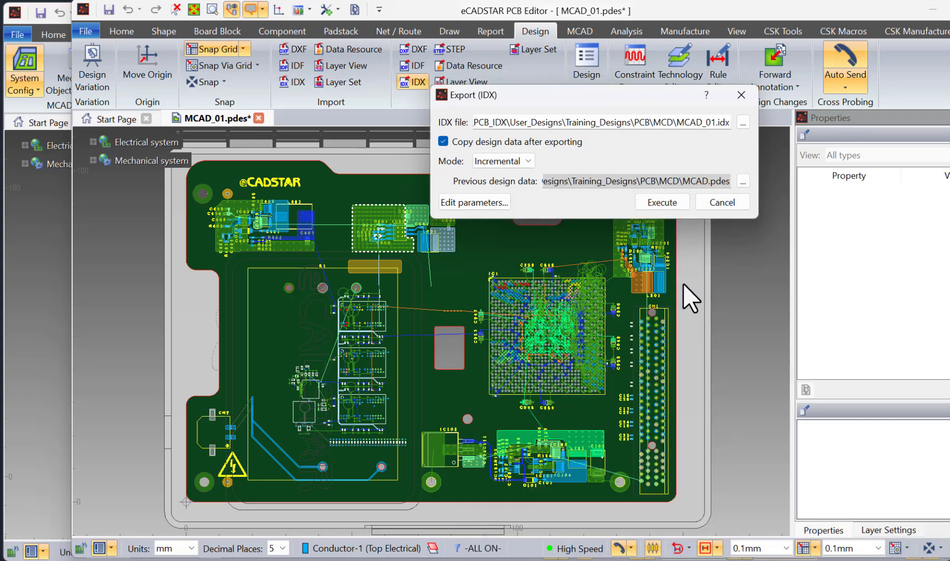
left_click(661, 202)
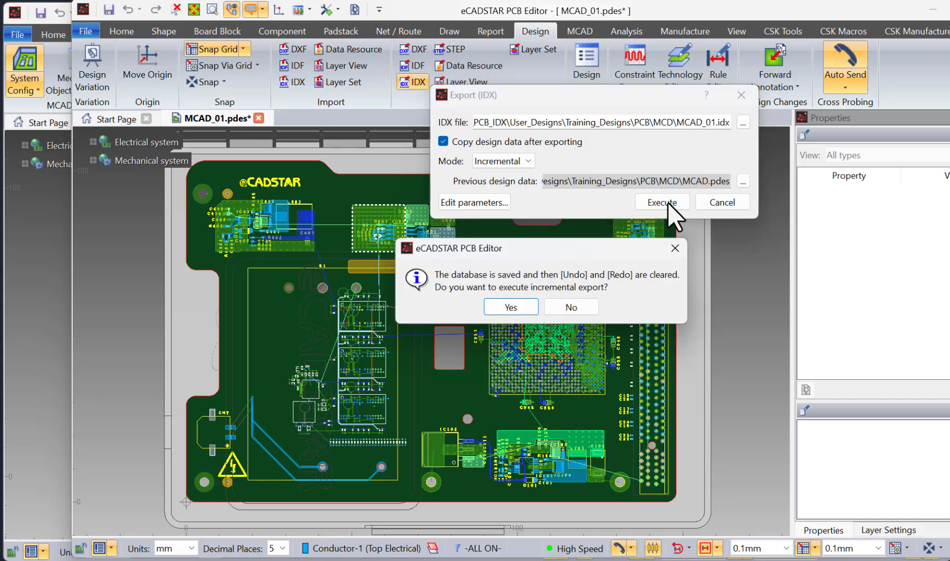
left_click(504, 307)
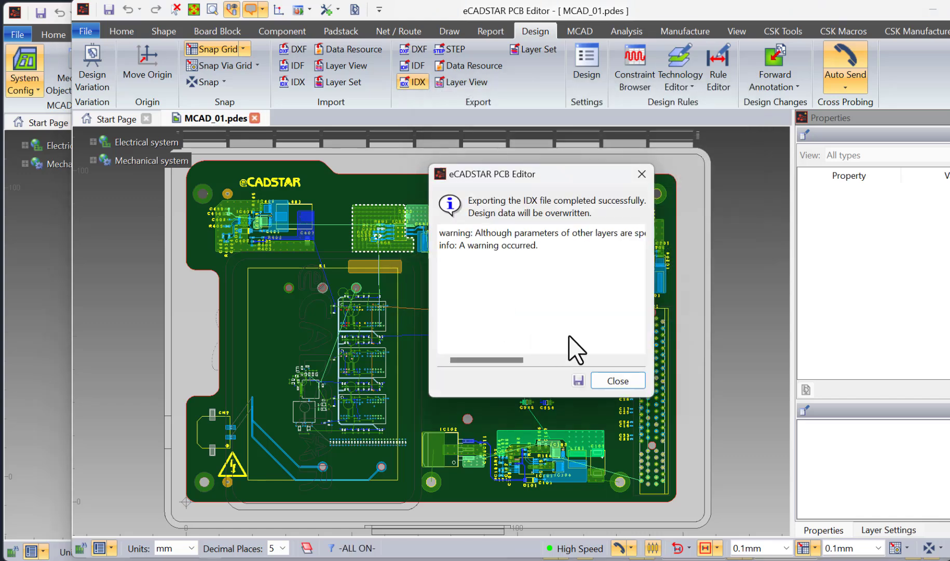
left_click(616, 383)
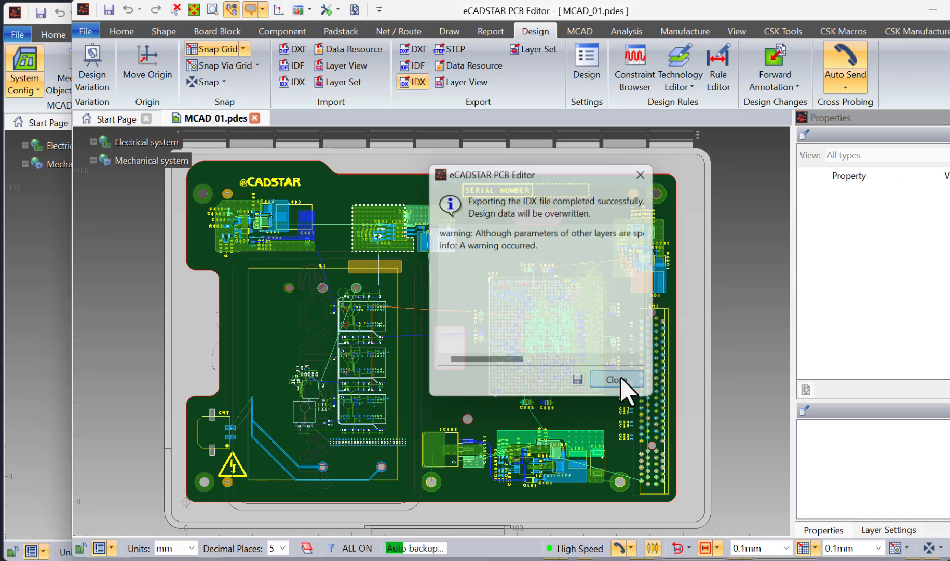
mouse_move(620, 380)
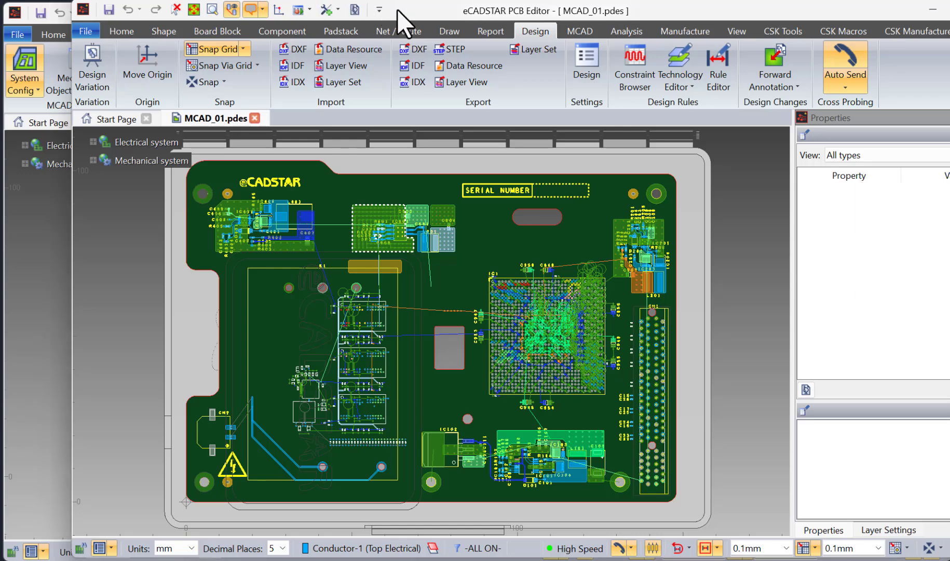
- Switch to the editor window with MCAD.pdes and show front objects against the board as Wireframe in the 2D view
left_click_drag(386, 10, 949, 148)
left_click(668, 35)
left_click(276, 73)
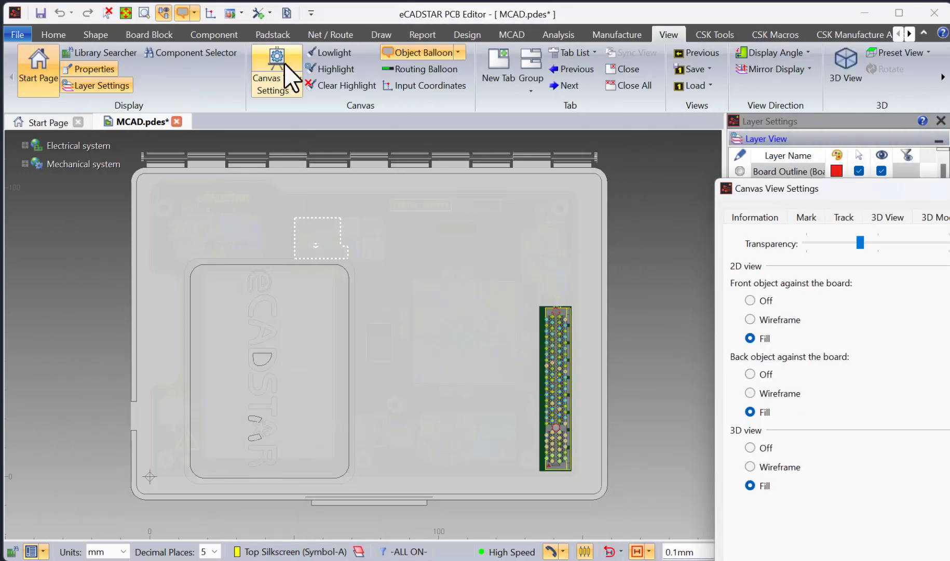
left_click(750, 319)
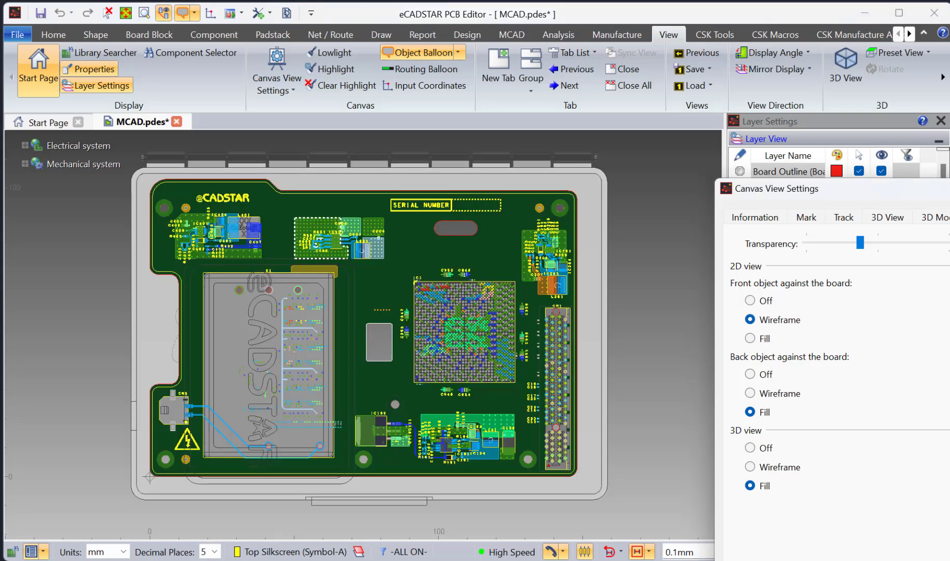
left_click_drag(949, 104, 949, 136)
- Start an IDX import into MCAD.pdes and select MCAD_01.idx from the MCD folder as the source file
left_click(466, 34)
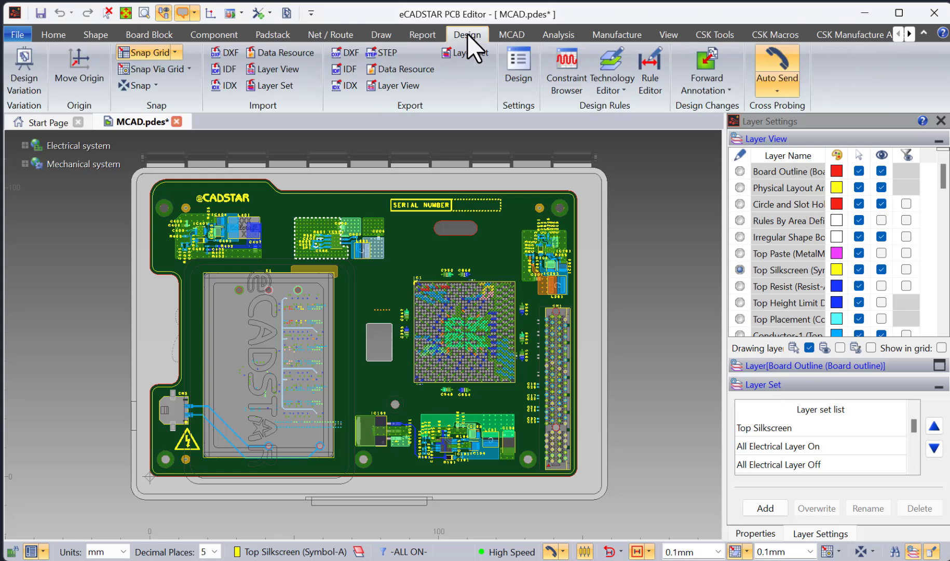
left_click(228, 84)
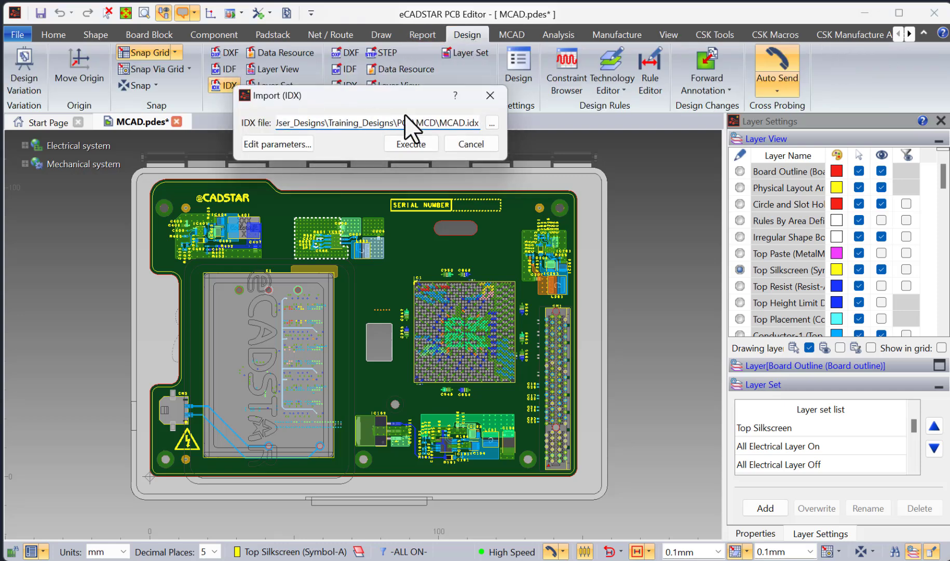
left_click(491, 123)
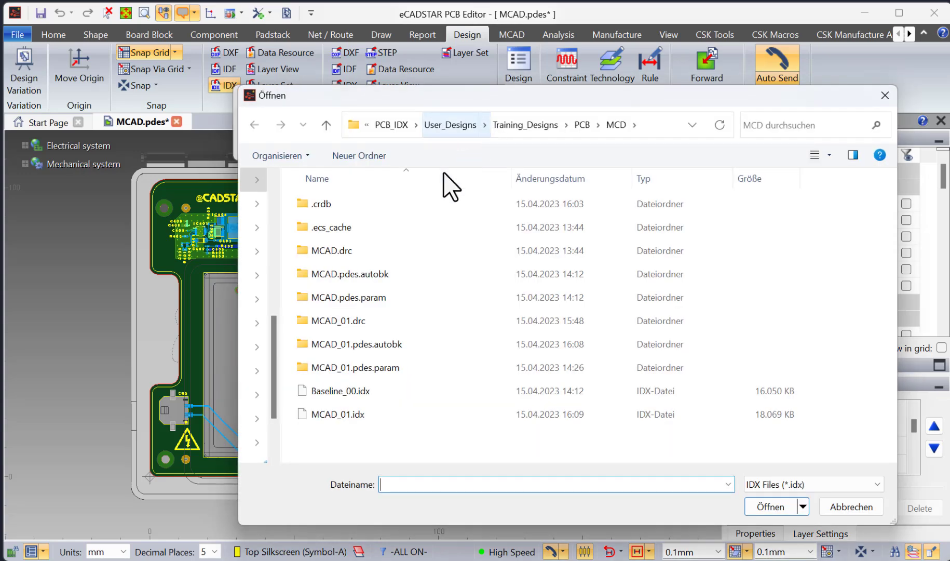
left_click(354, 418)
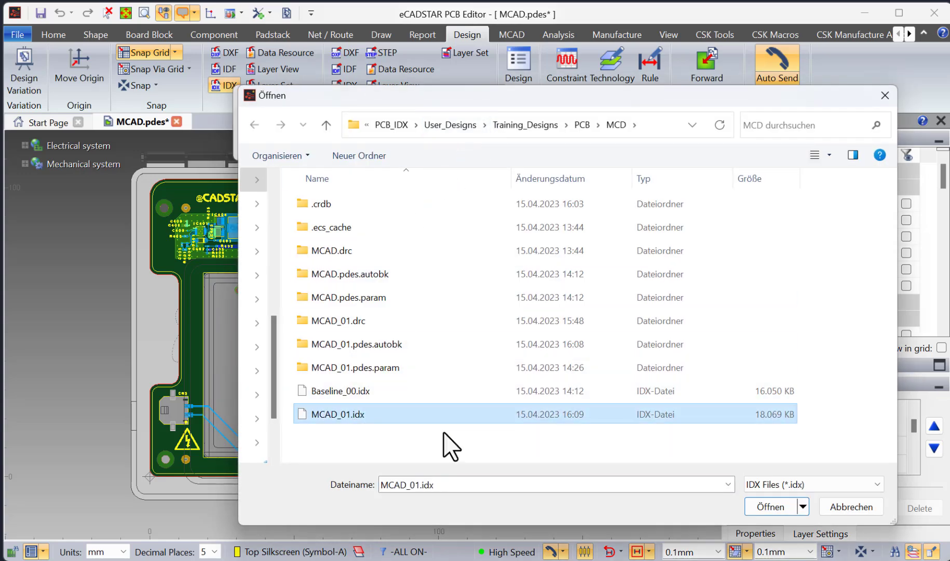
left_click(774, 506)
left_click_drag(219, 90, 149, 97)
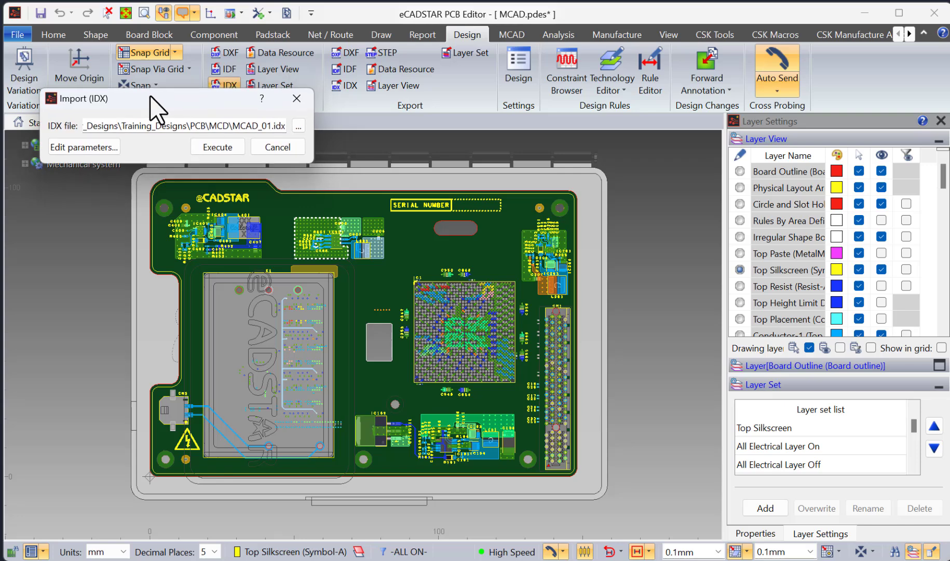
- Review the board outline import parameters, keep Import board outline enabled, and accept the parameters
left_click(100, 149)
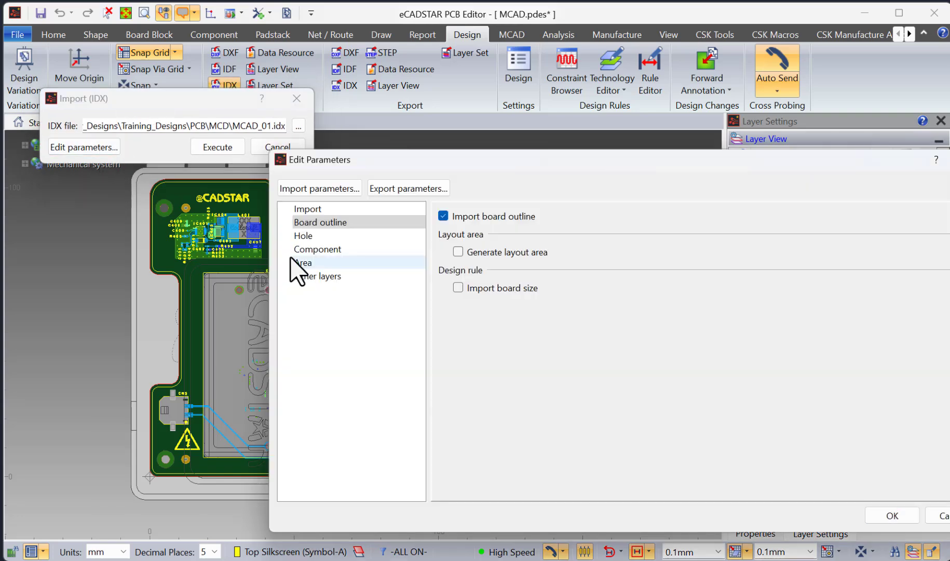
left_click(444, 216)
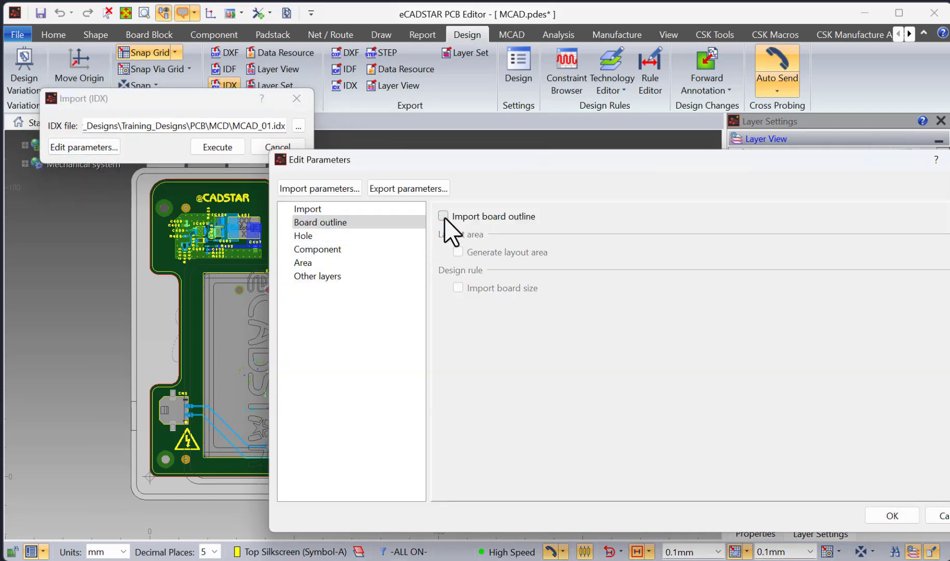
left_click(443, 217)
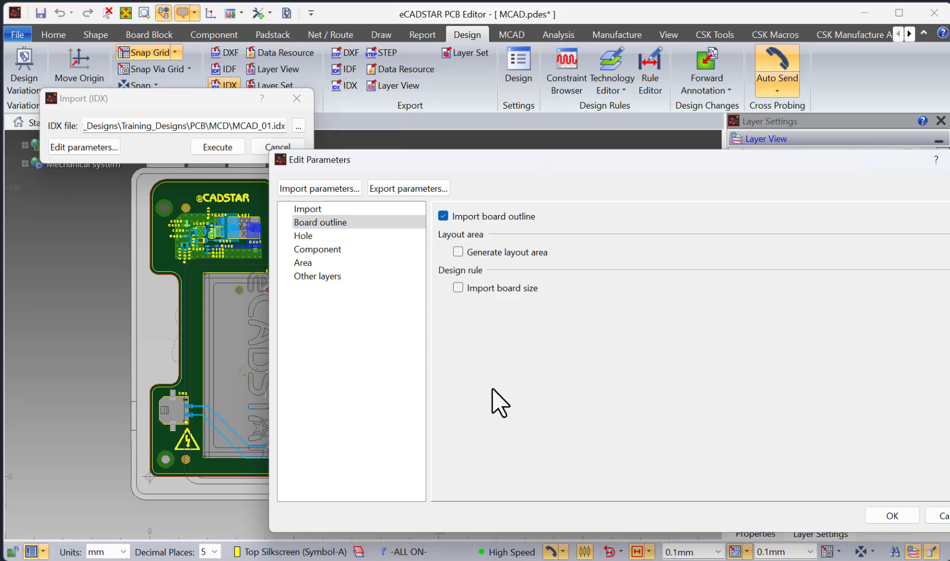
left_click(881, 516)
- Run the incremental IDX import and inspect the changed components near the board's lower-left corner in the difference preview
left_click(230, 144)
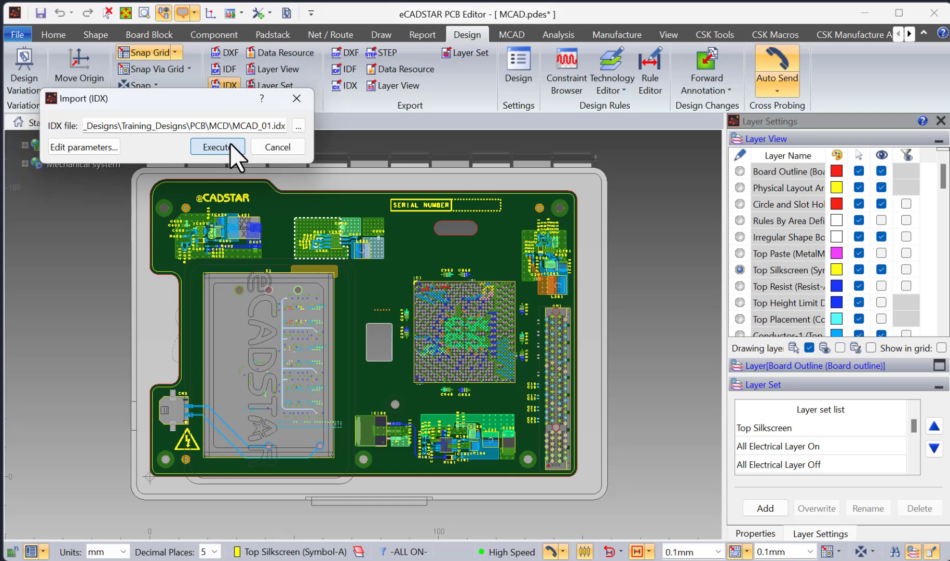
left_click(230, 143)
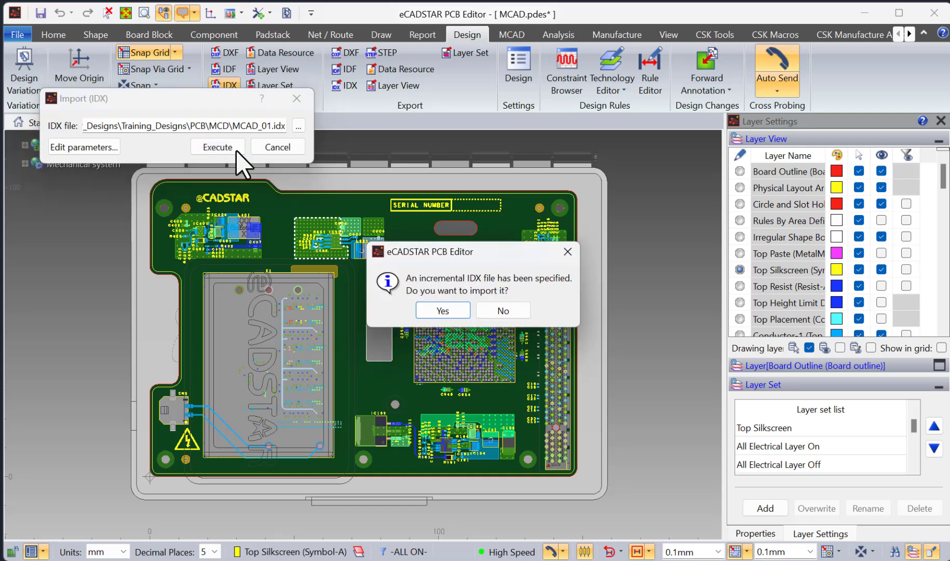
left_click(451, 313)
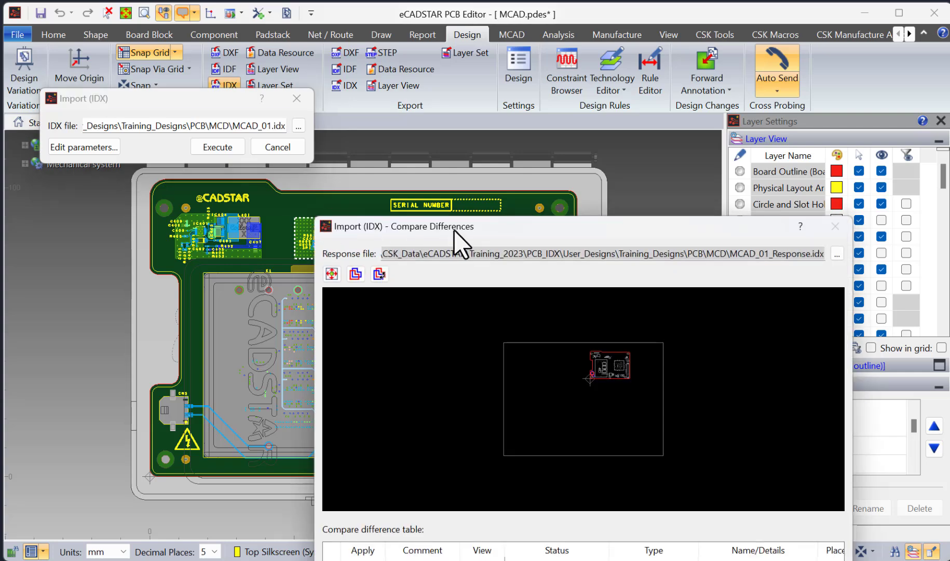
left_click_drag(453, 230, 313, 67)
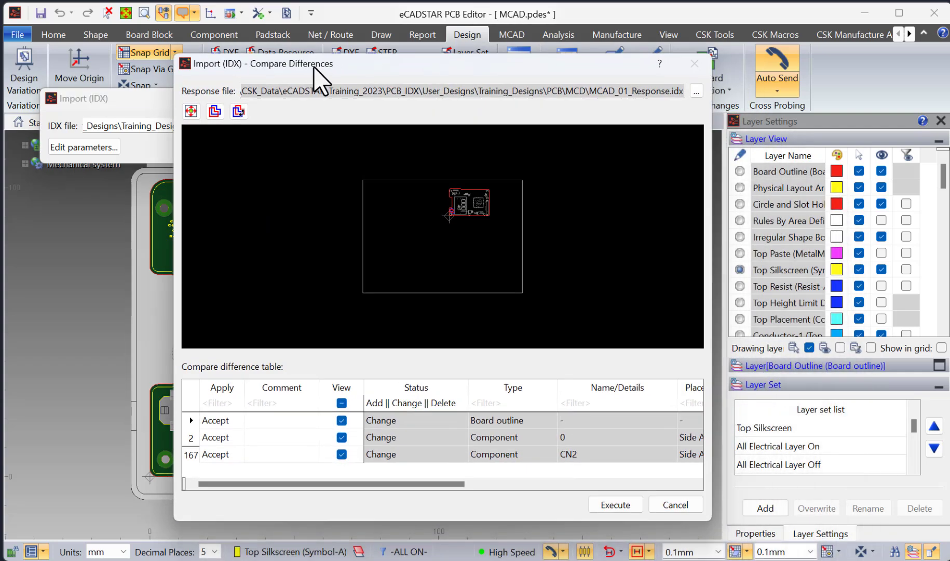
scroll(493, 213, "up", 5)
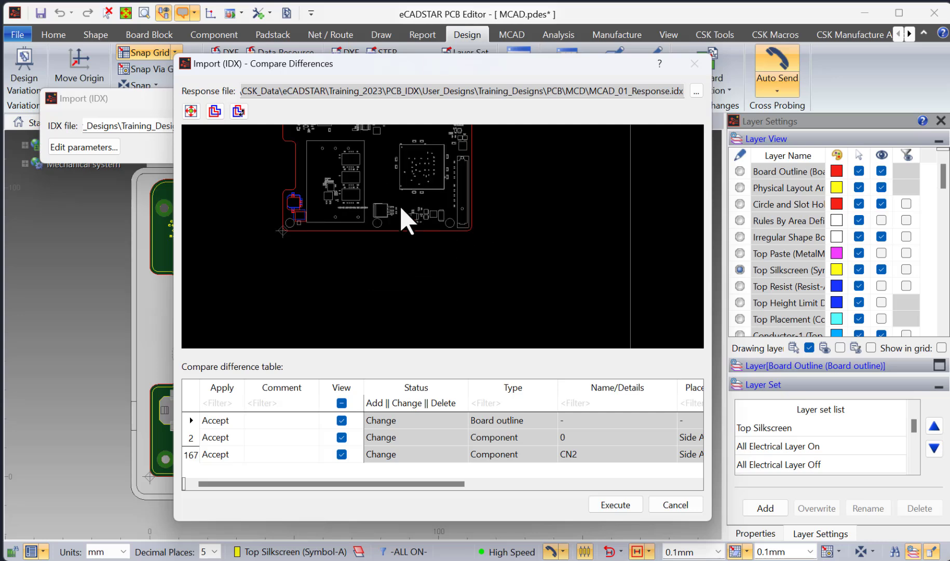
middle_click_drag(400, 208, 493, 278)
scroll(444, 270, "up", 1)
scroll(432, 249, "up", 2)
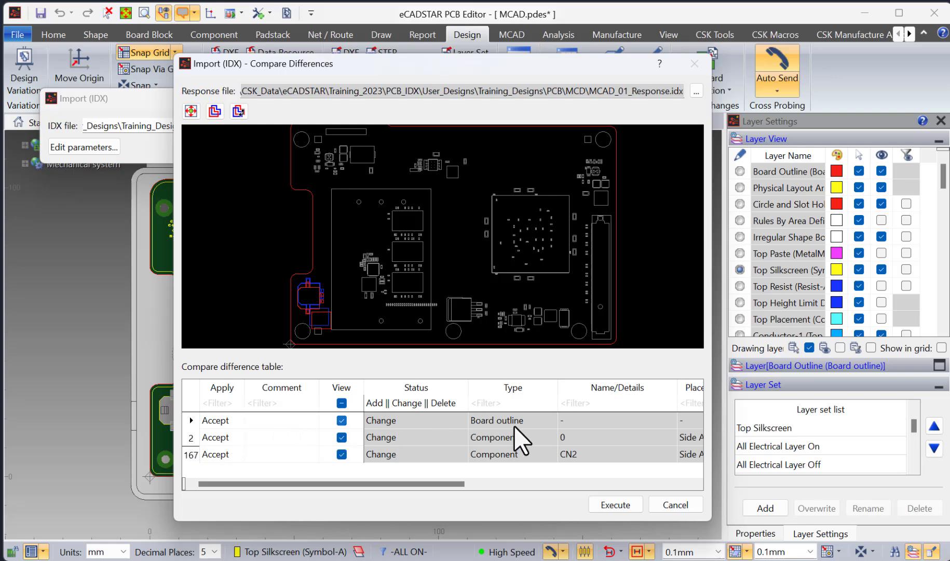
- Reject the board outline change and add the comment "OK CSK" to the accepted change of component 0
left_click(229, 421)
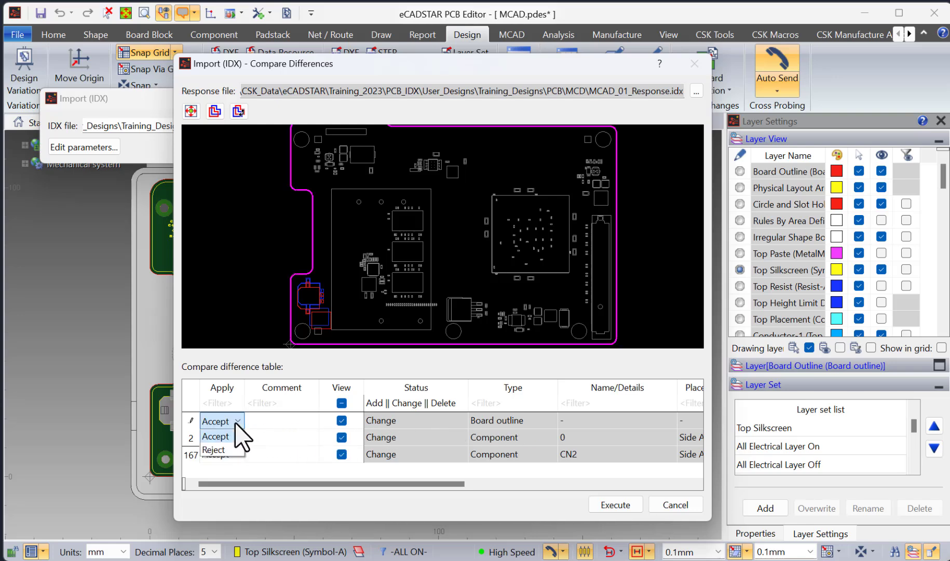
left_click(232, 450)
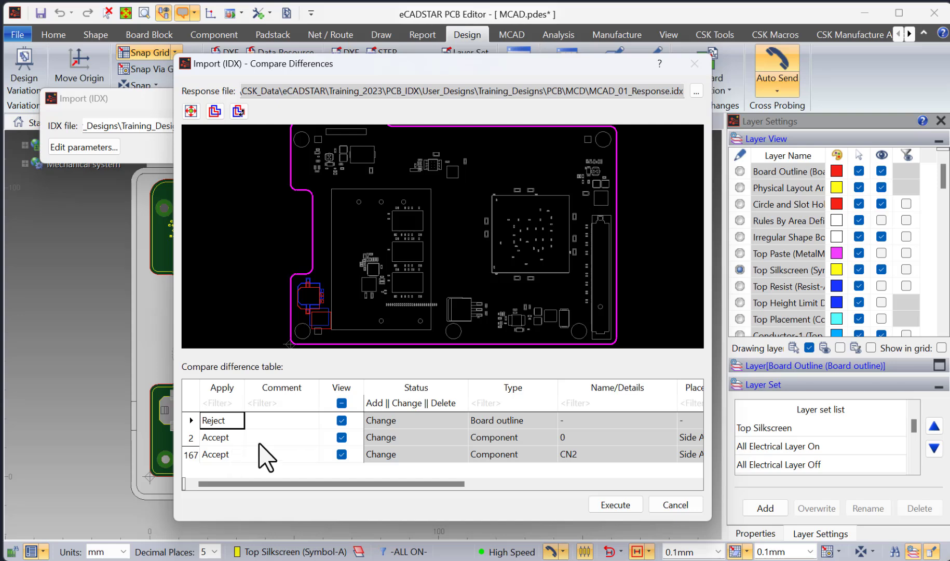
left_click(273, 438)
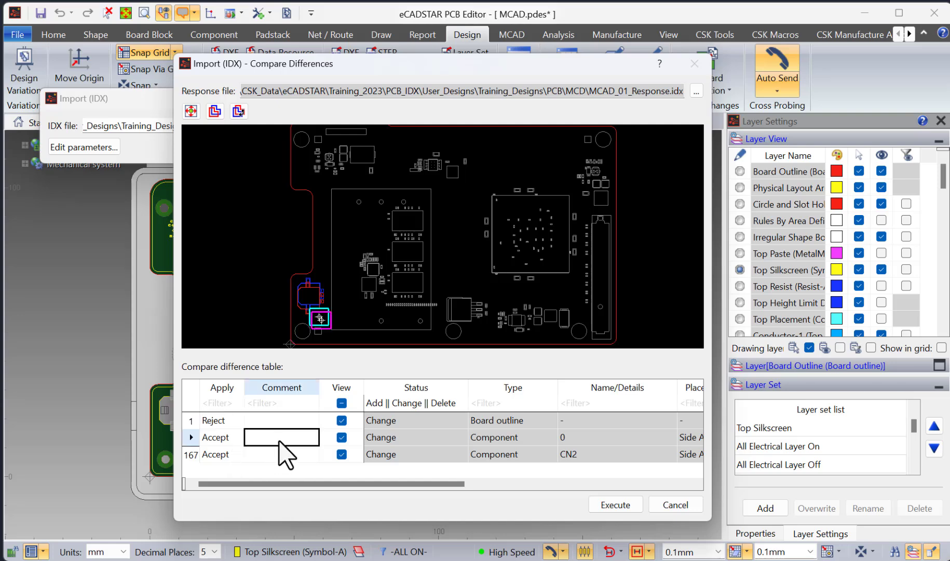
type("OK CSK")
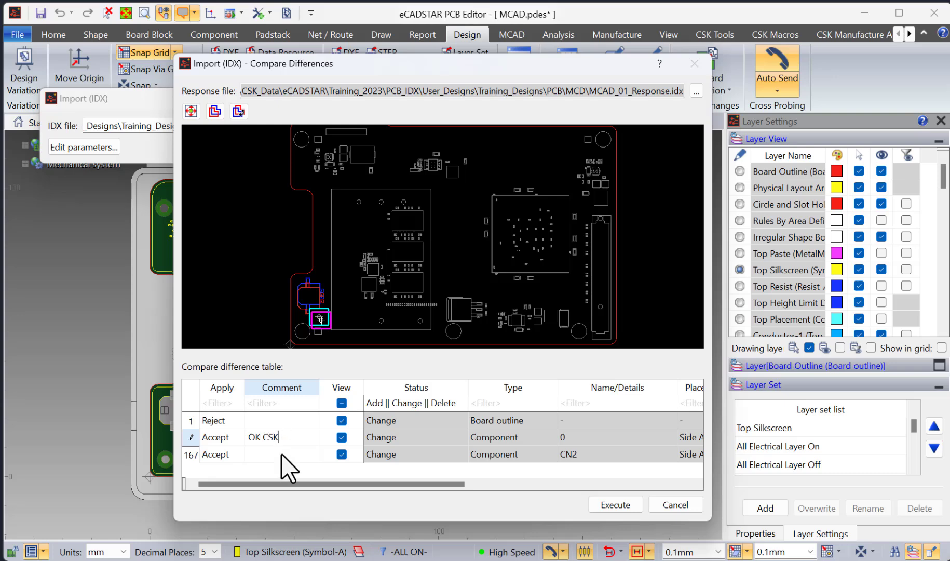
- Add the comment "OK CSK" to the accepted change of component CN2, then execute the IDX import and confirm continuing
left_click(280, 454)
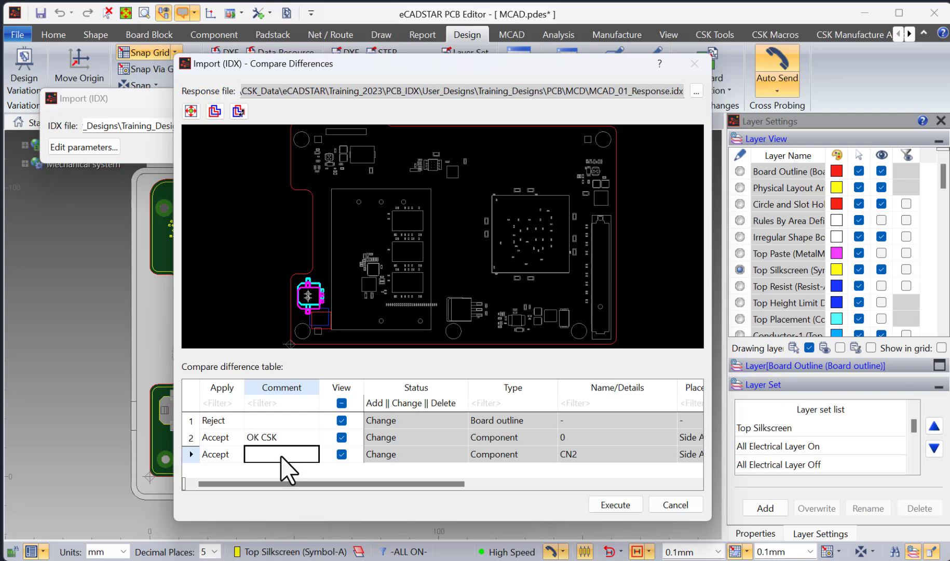
type("OK CSK")
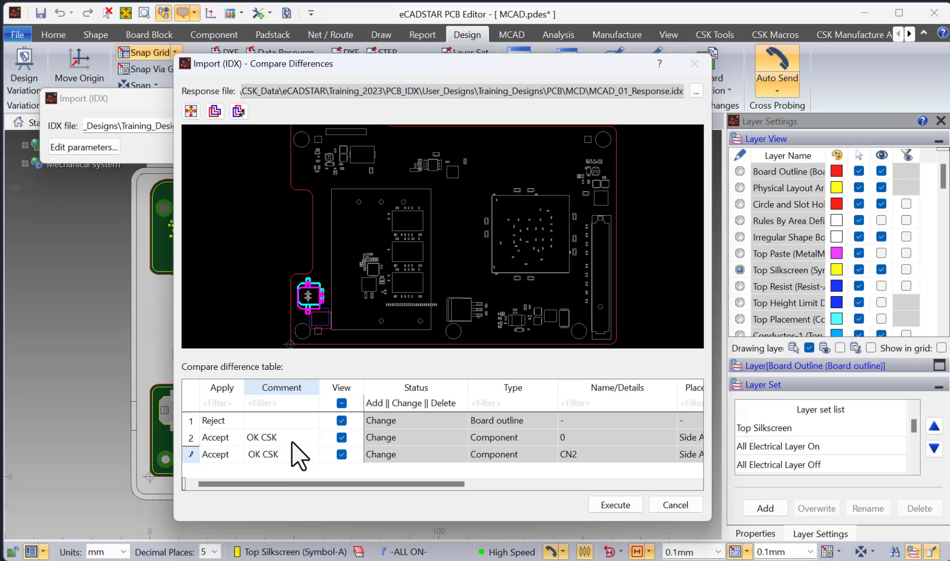
left_click(293, 442)
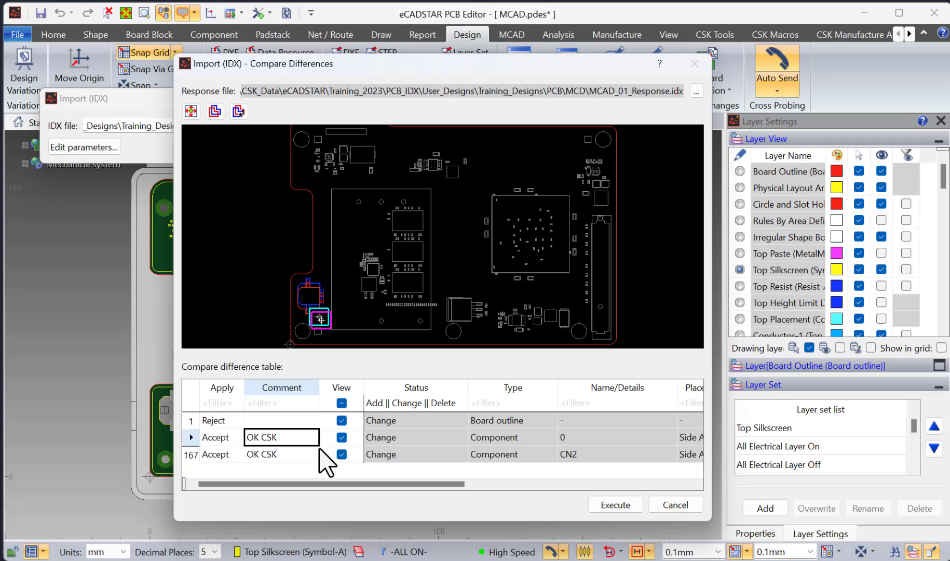
left_click(613, 504)
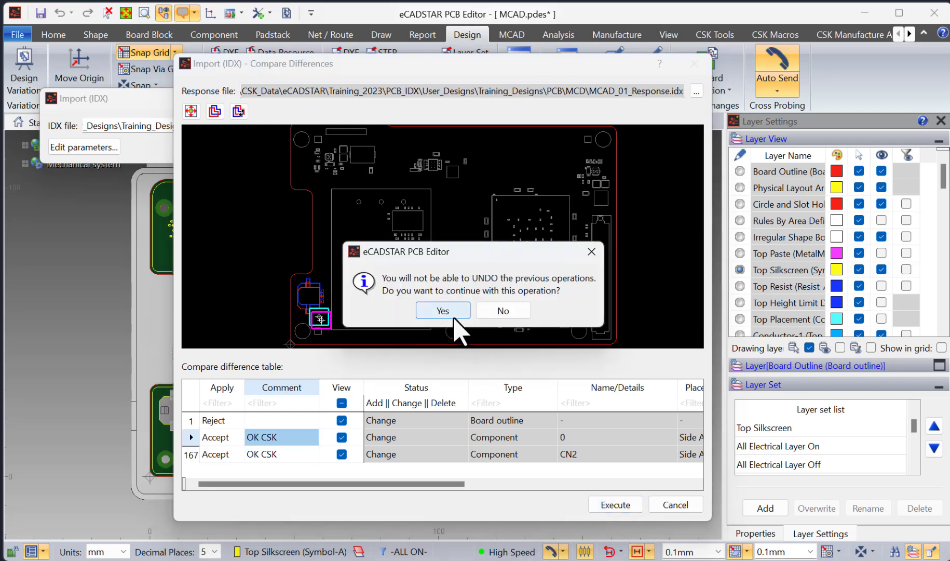
left_click(443, 310)
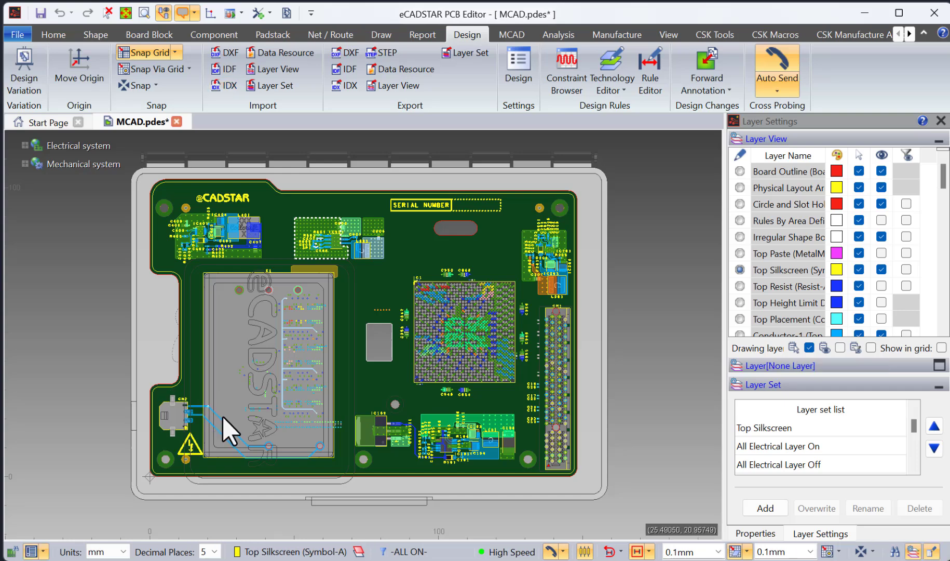
- Inspect connector CN2 and its pins close up in 2D, and check its fit in the enclosure opening in 3D
left_click_drag(138, 386, 233, 454)
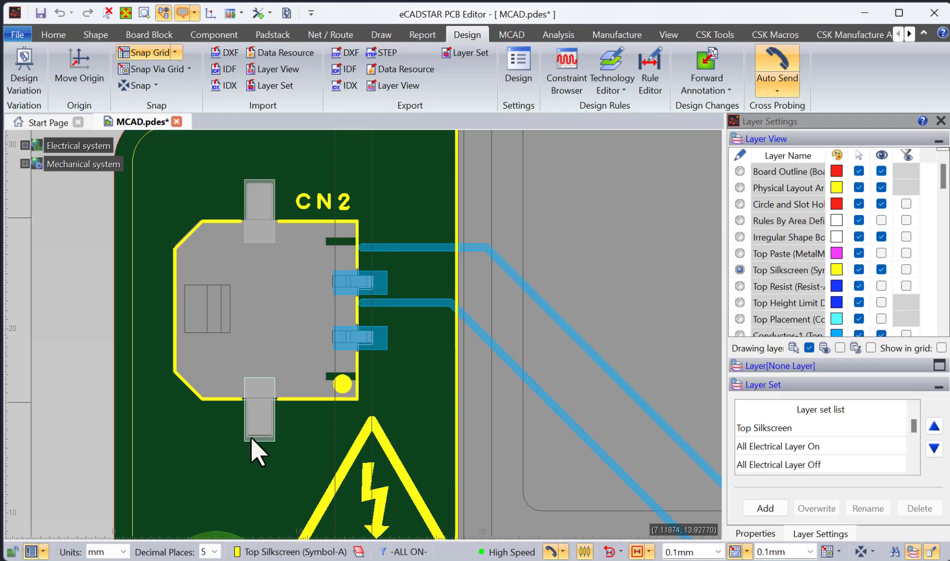
mouse_move(393, 344)
scroll(393, 340, "down", 1)
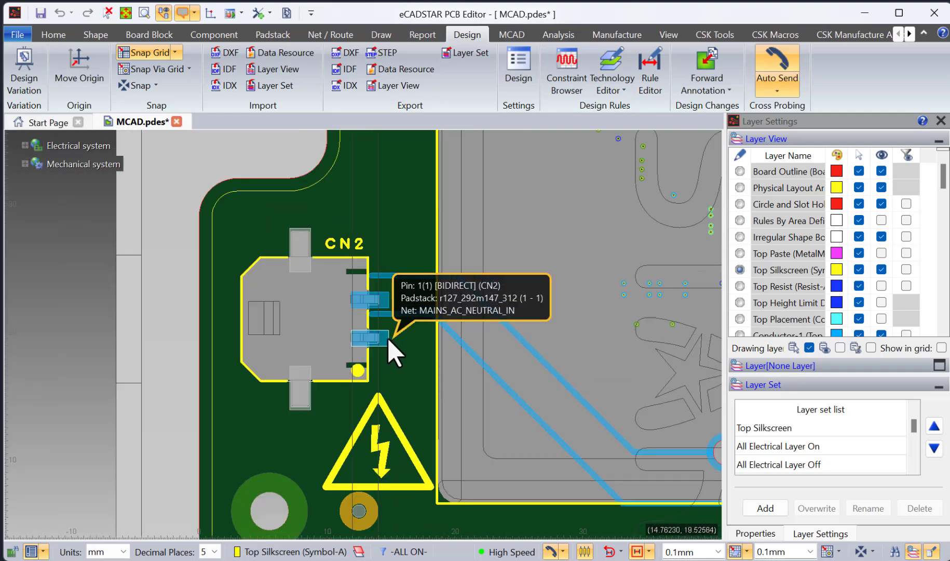
key("3")
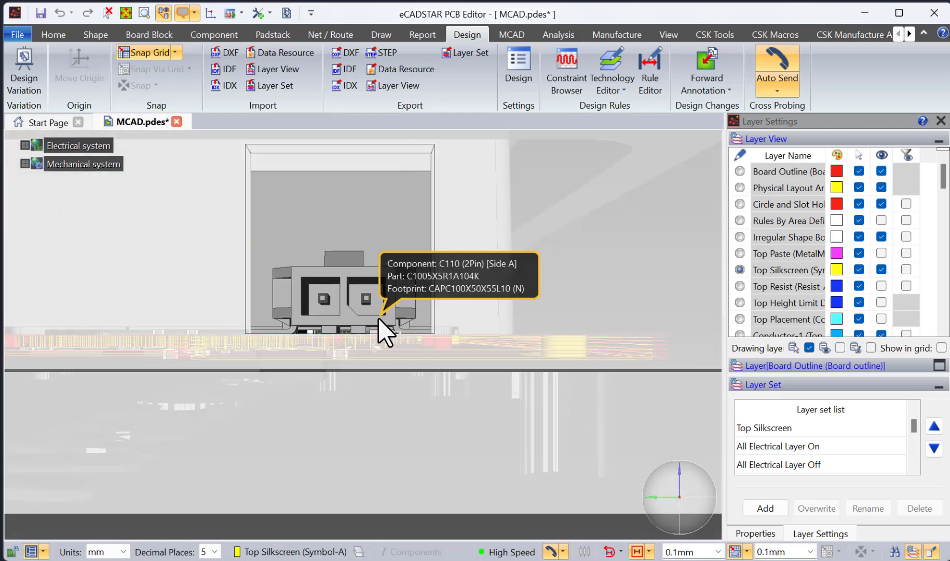
mouse_move(449, 323)
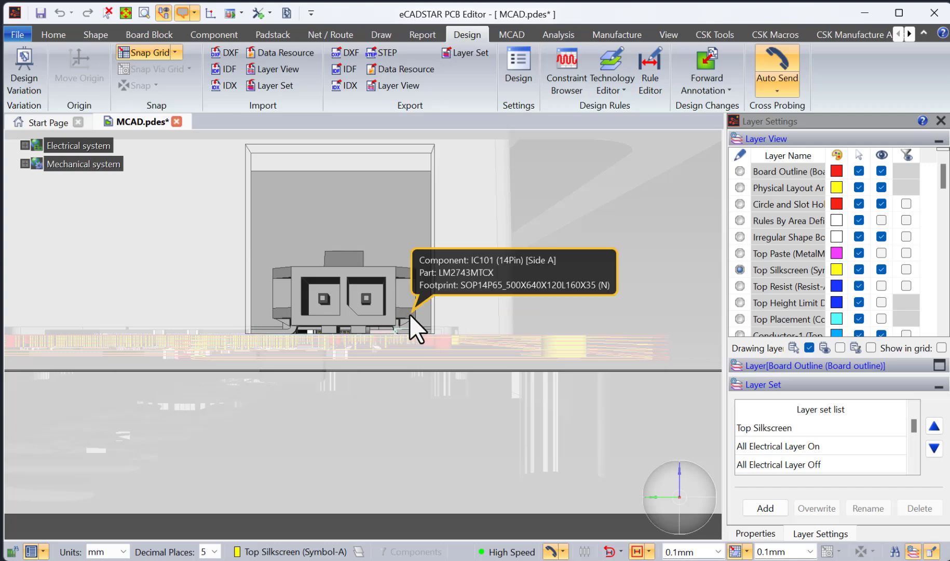
mouse_move(424, 314)
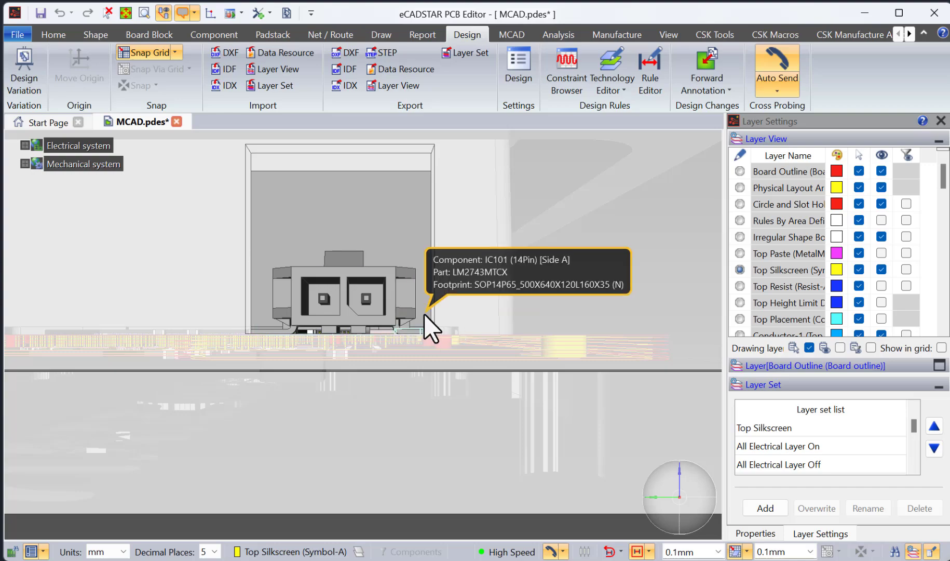